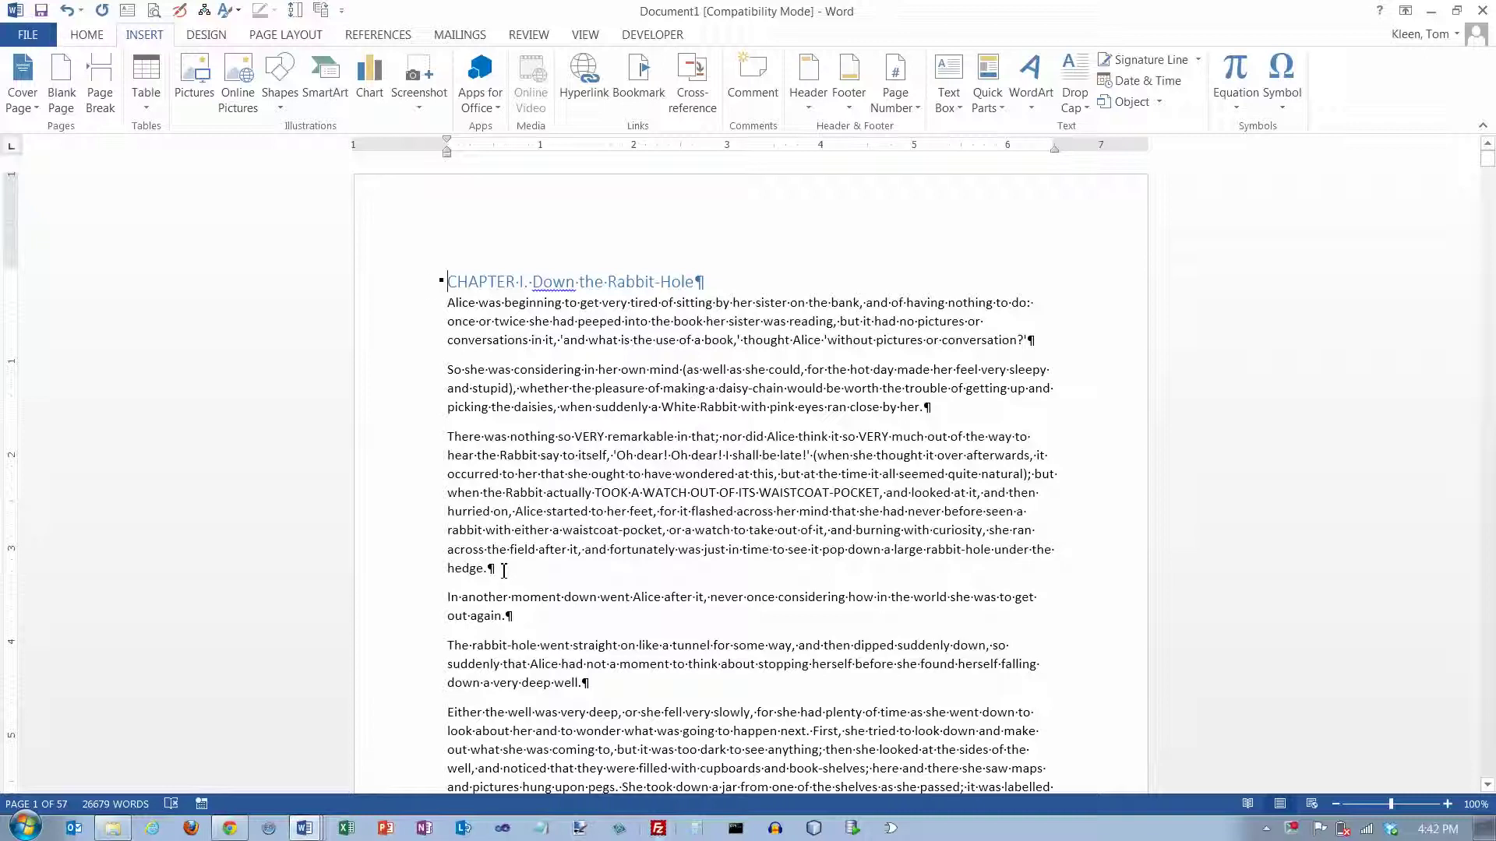
Insert a page break before the paragraph beginning "In another moment down went Alice" and undo the insertion
click(444, 597)
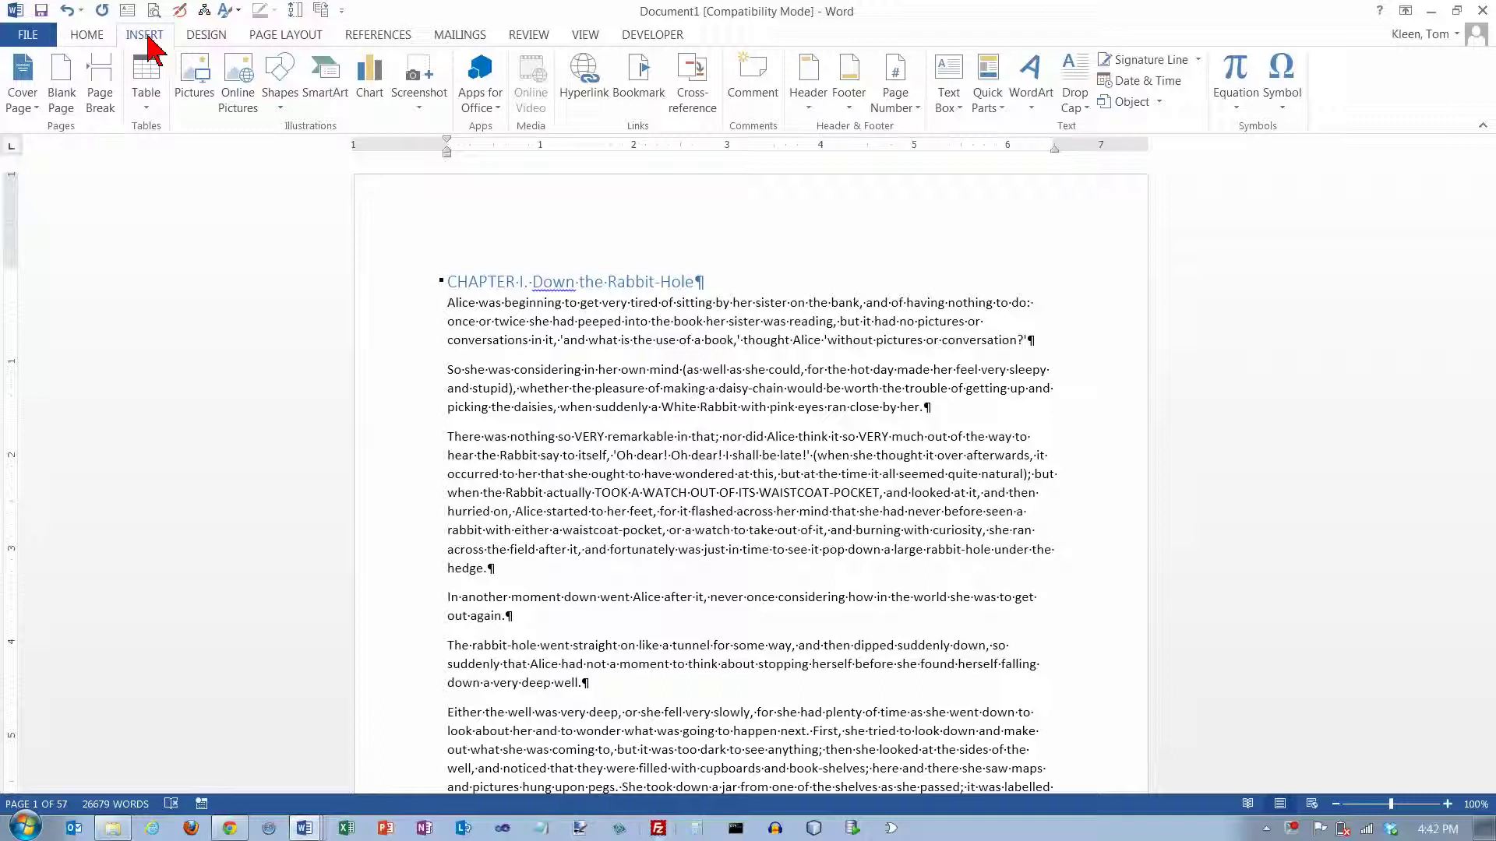
click(108, 78)
scroll(834, 431, up, 5)
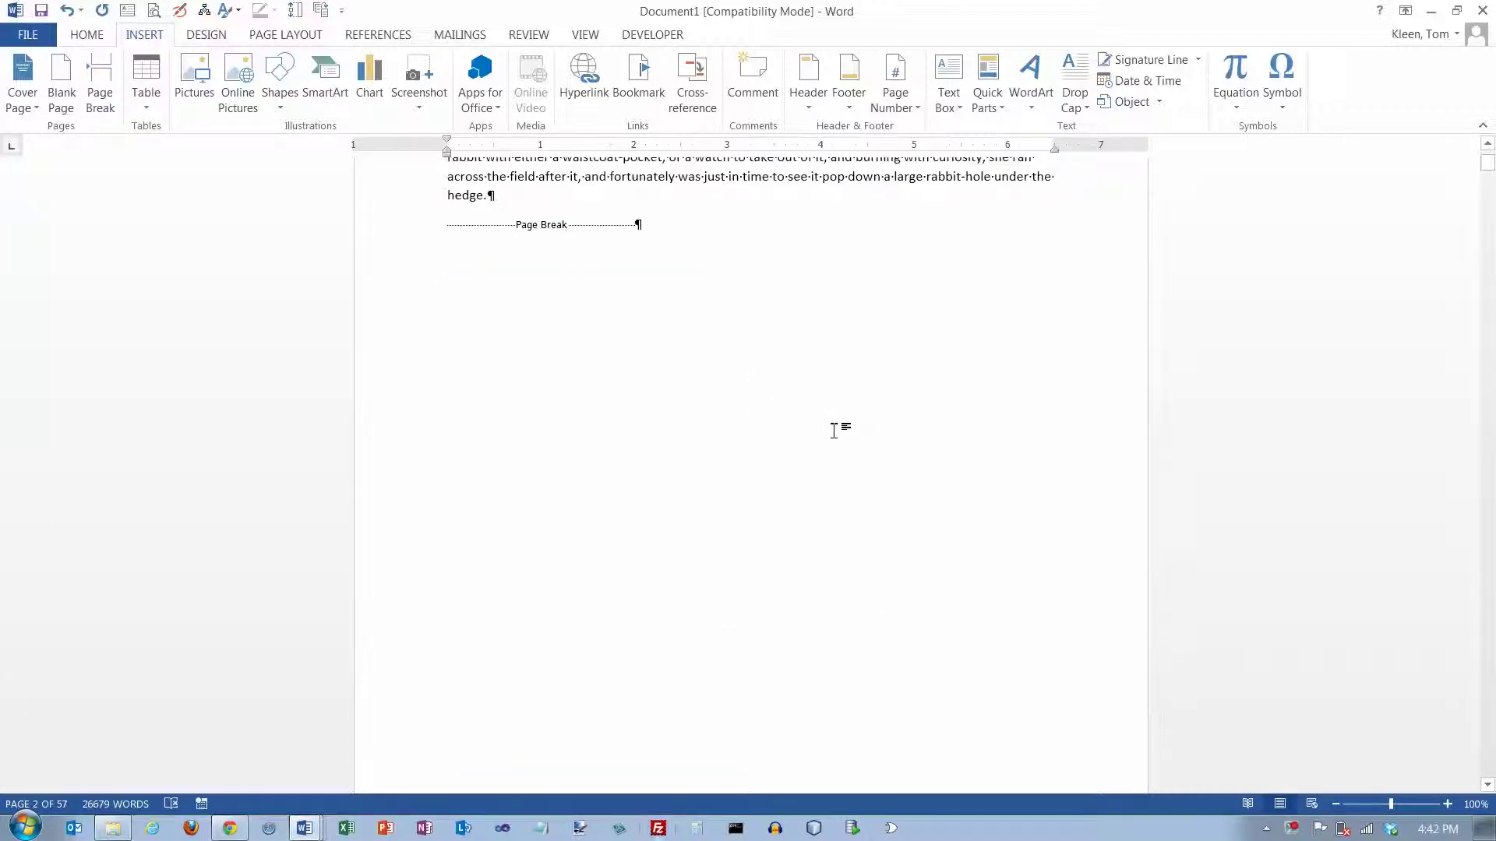
scroll(833, 431, down, 4)
scroll(835, 431, up, 7)
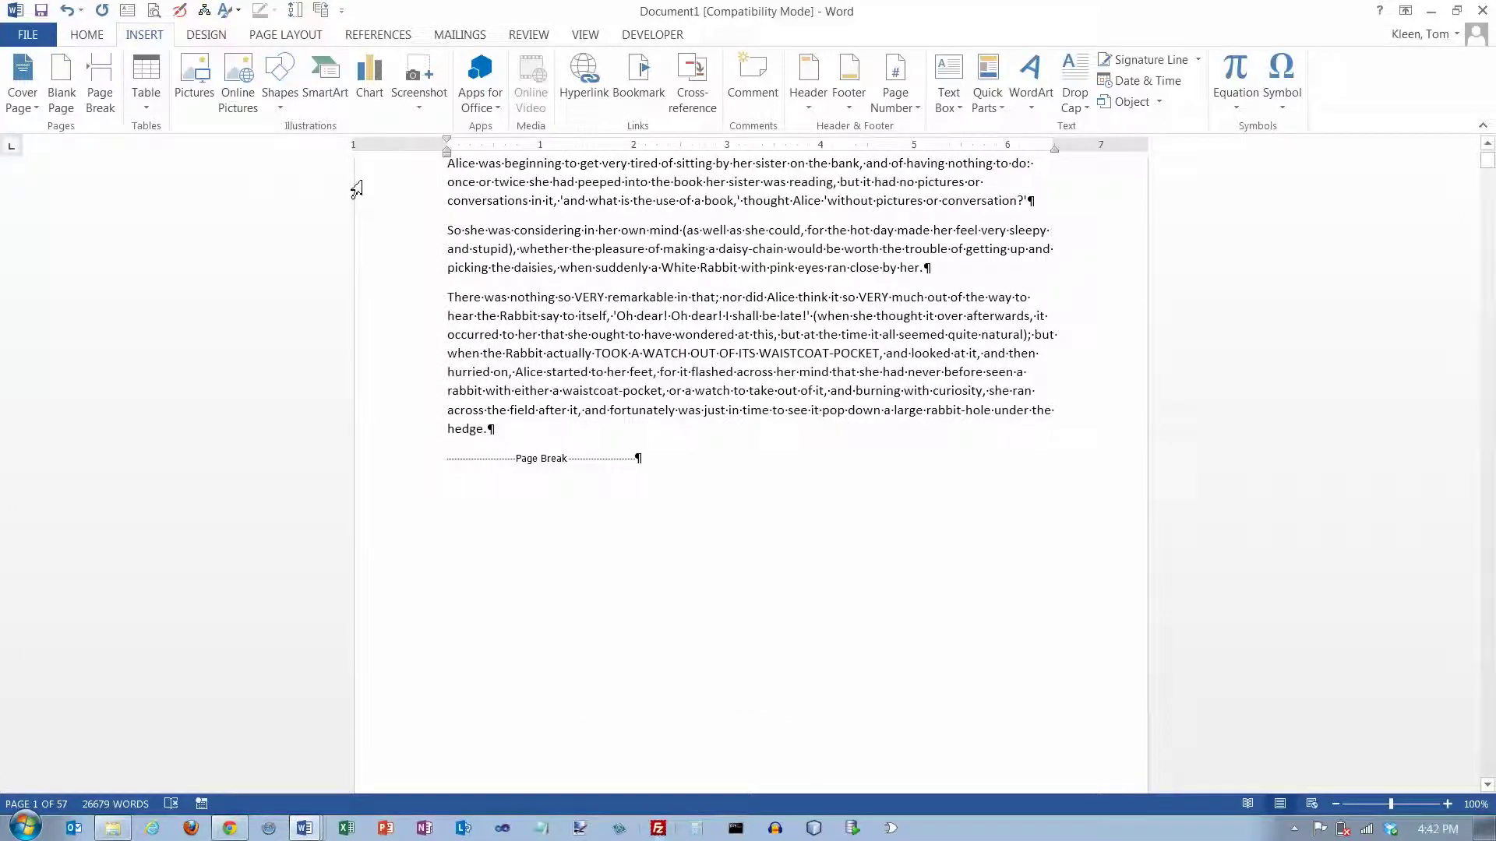
click(67, 10)
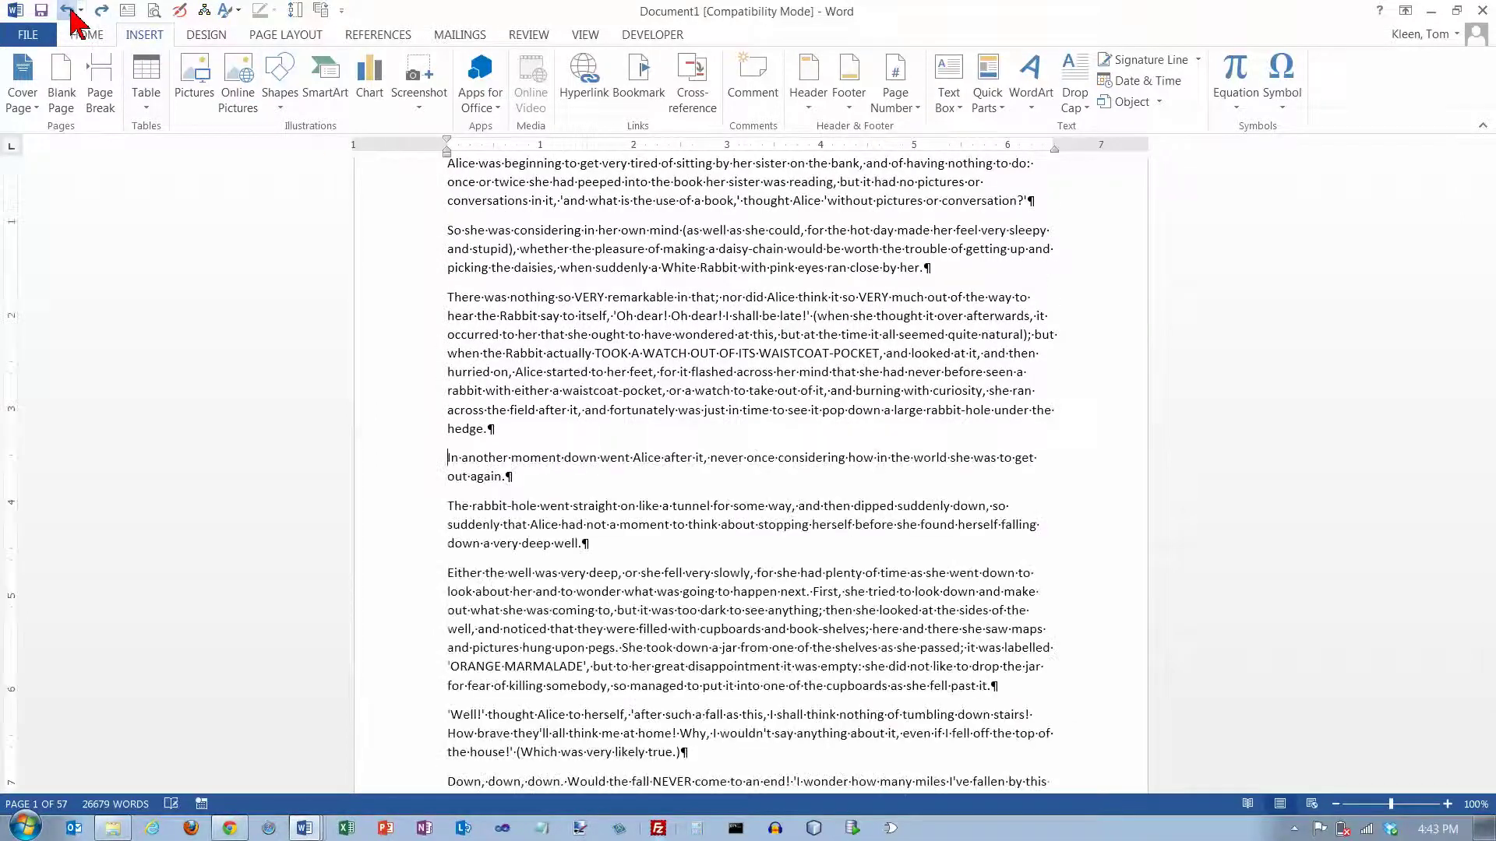
Use the page layout Breaks command to insert a Page break before the paragraph beginning "In another moment"
click(284, 34)
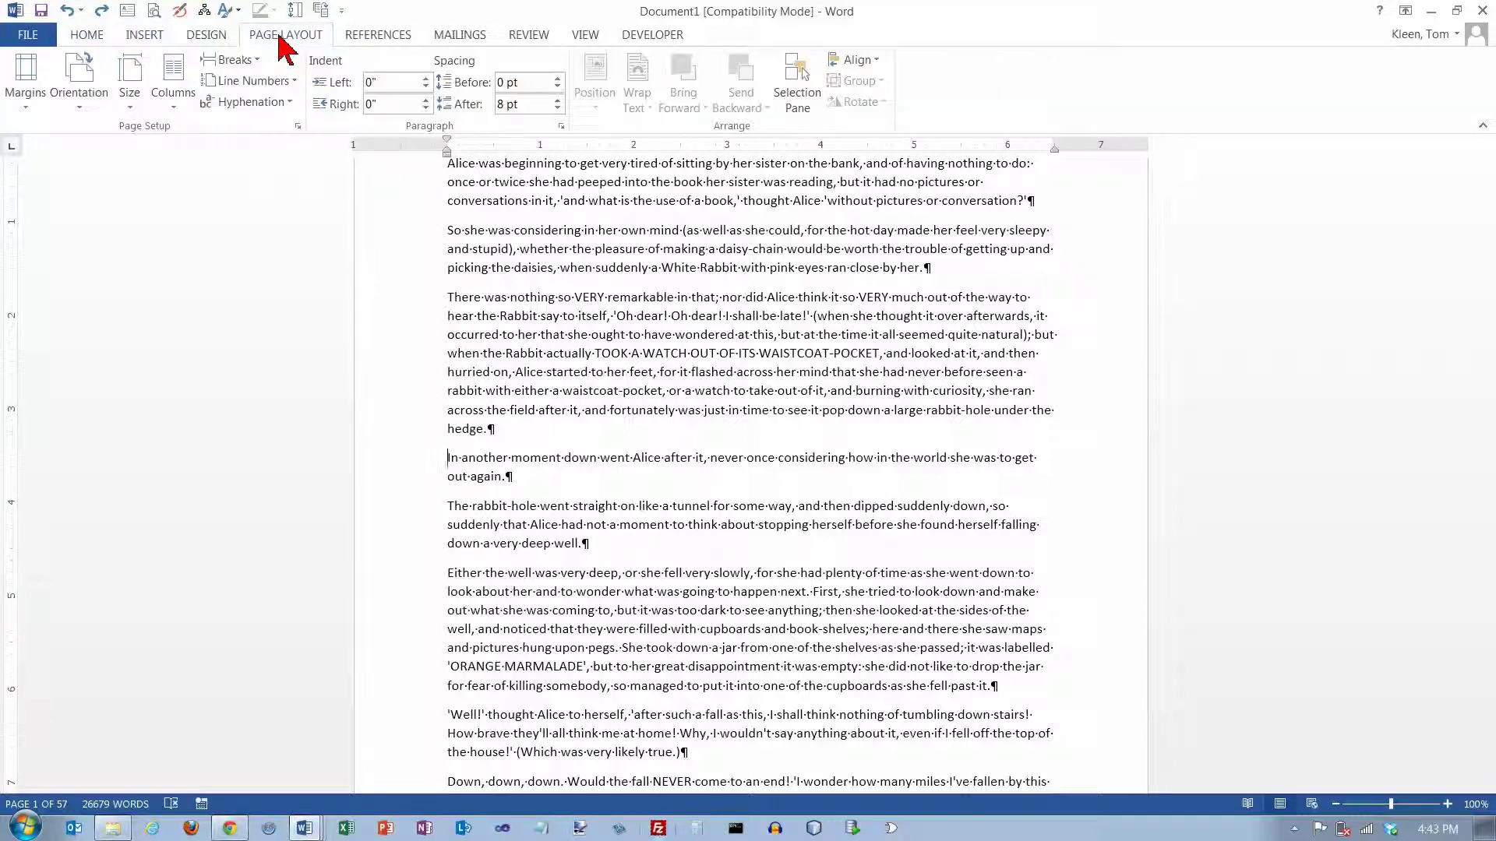
click(255, 69)
click(278, 125)
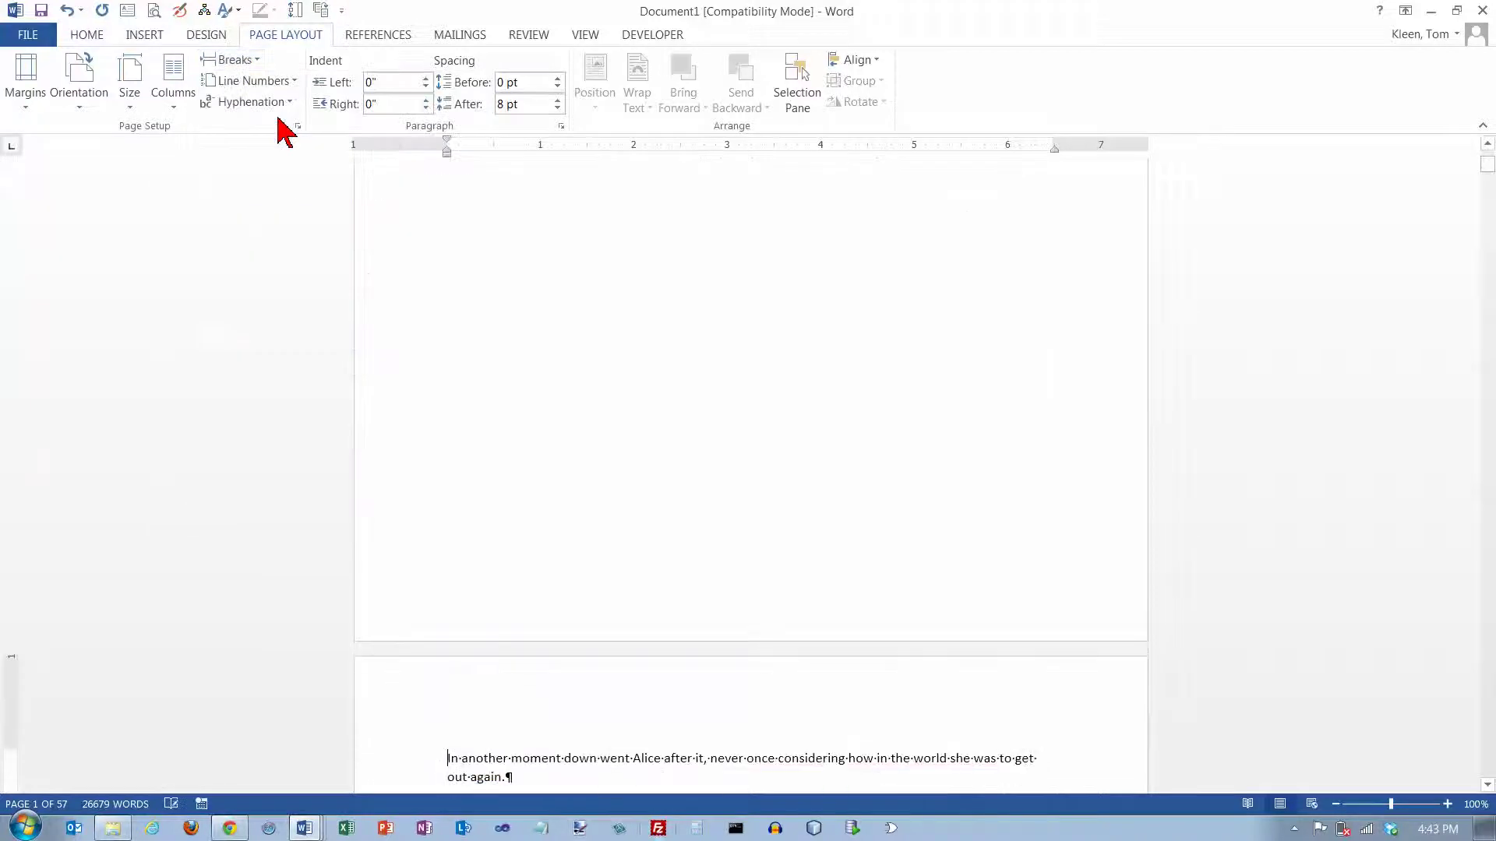
scroll(601, 358, up, 10)
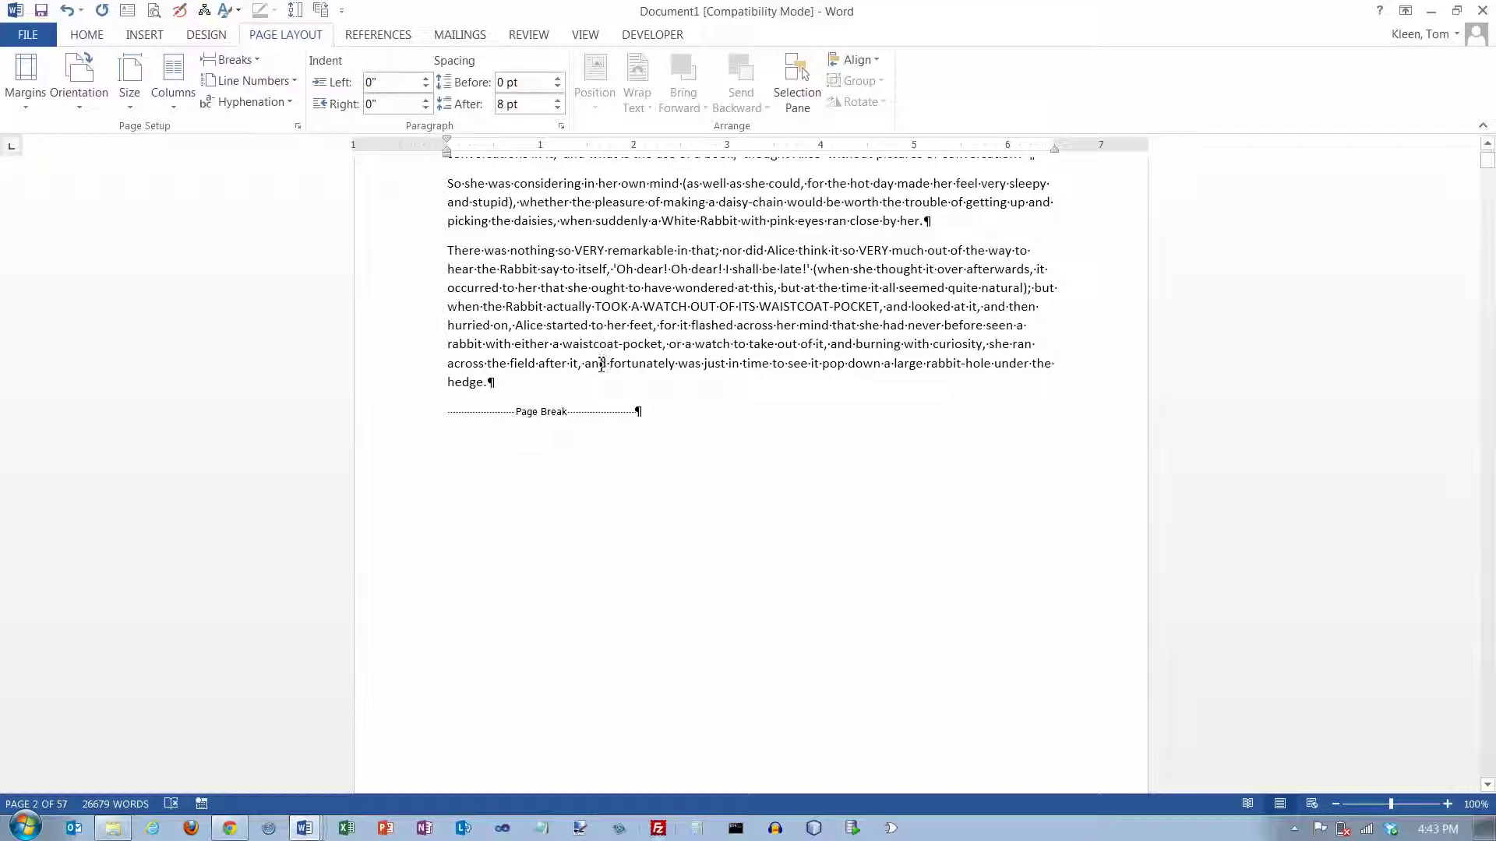
Delete the page break mark after the paragraph ending "under the hedge." and undo the deletion
click(87, 35)
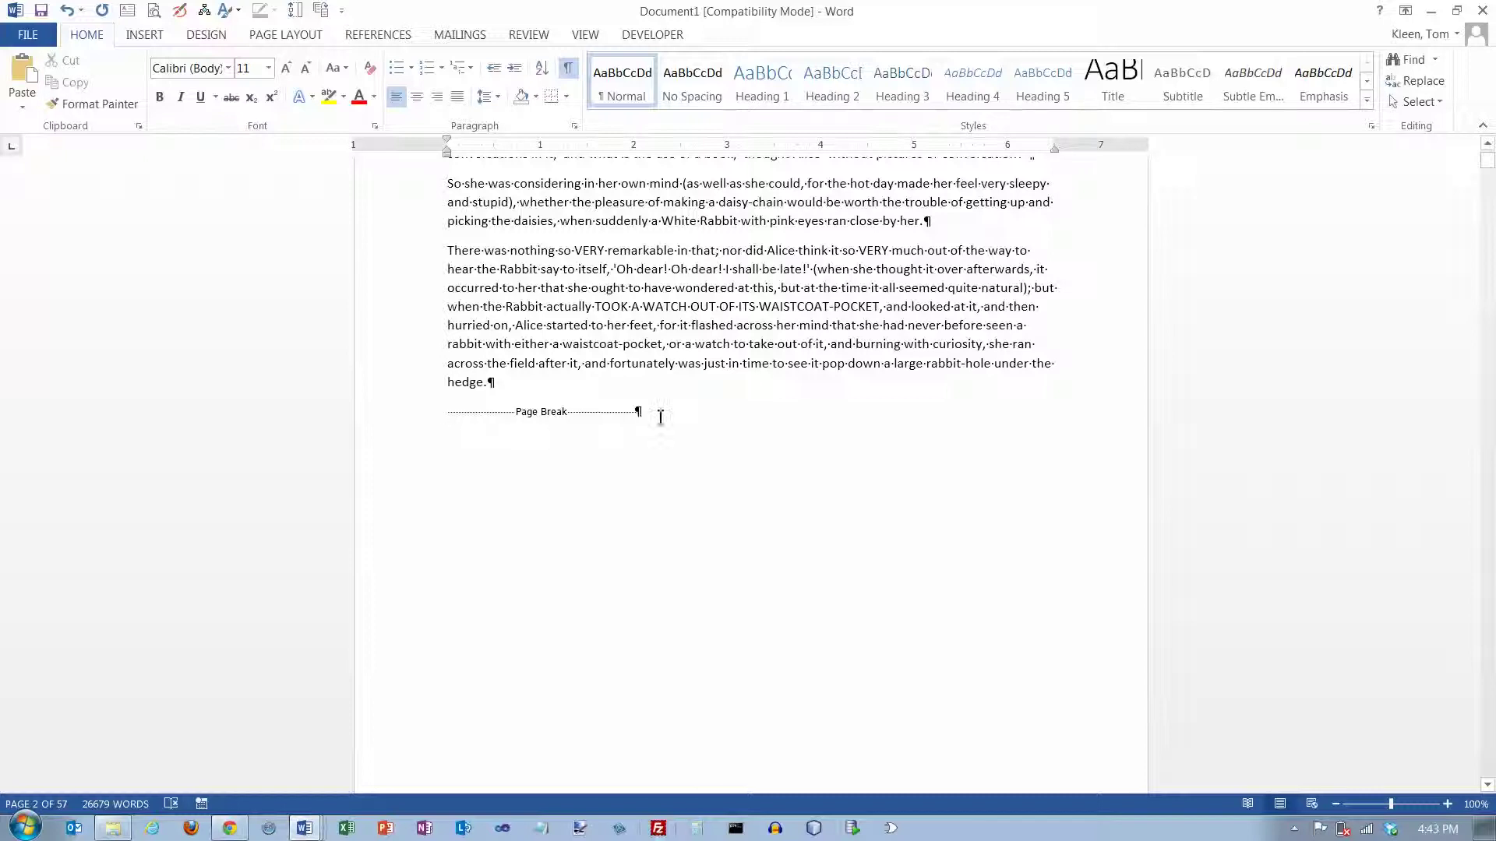
click(449, 413)
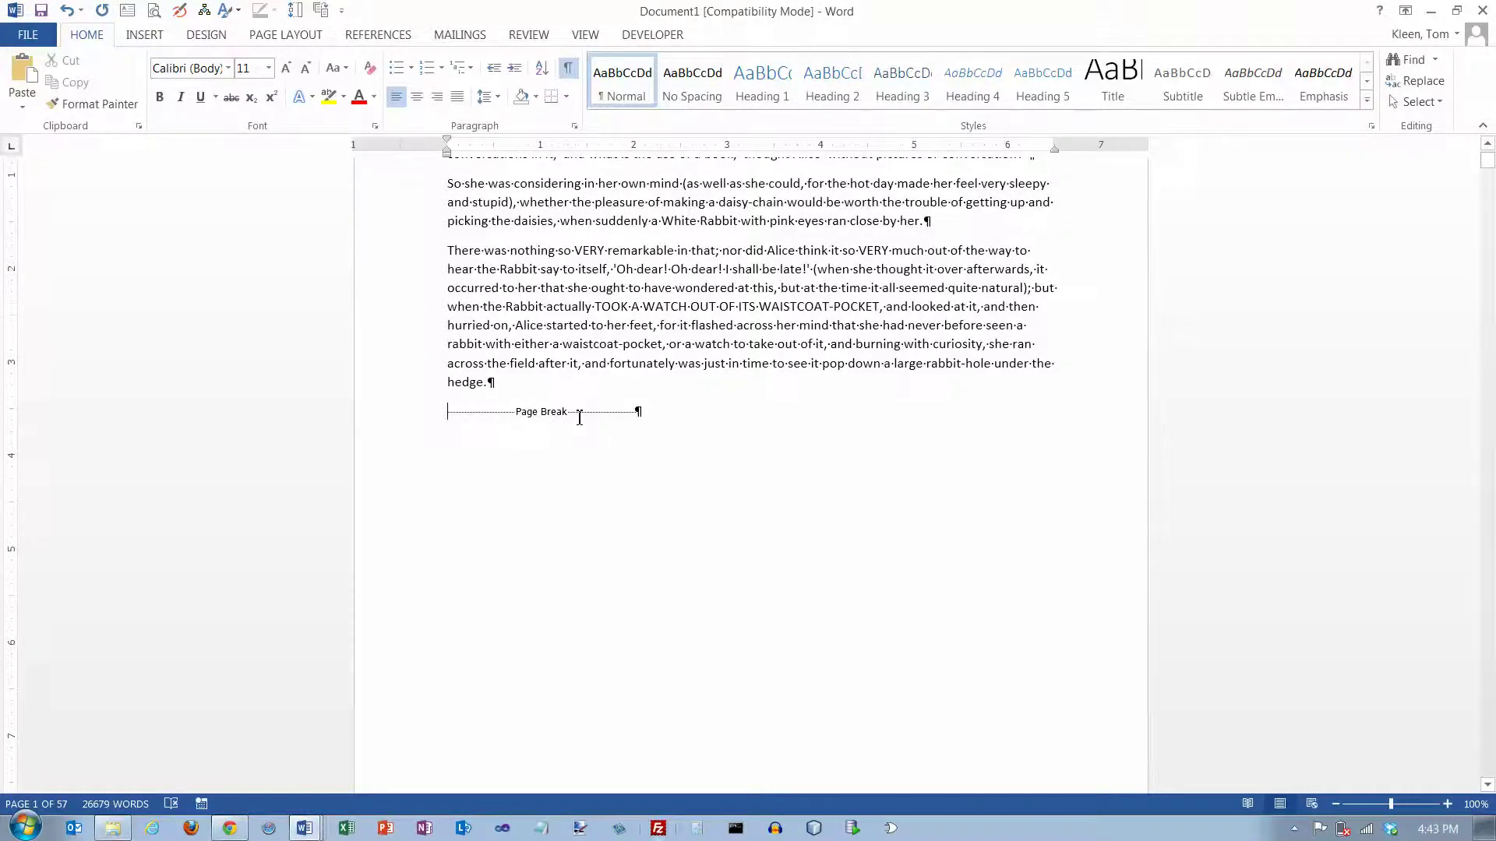
key(Delete)
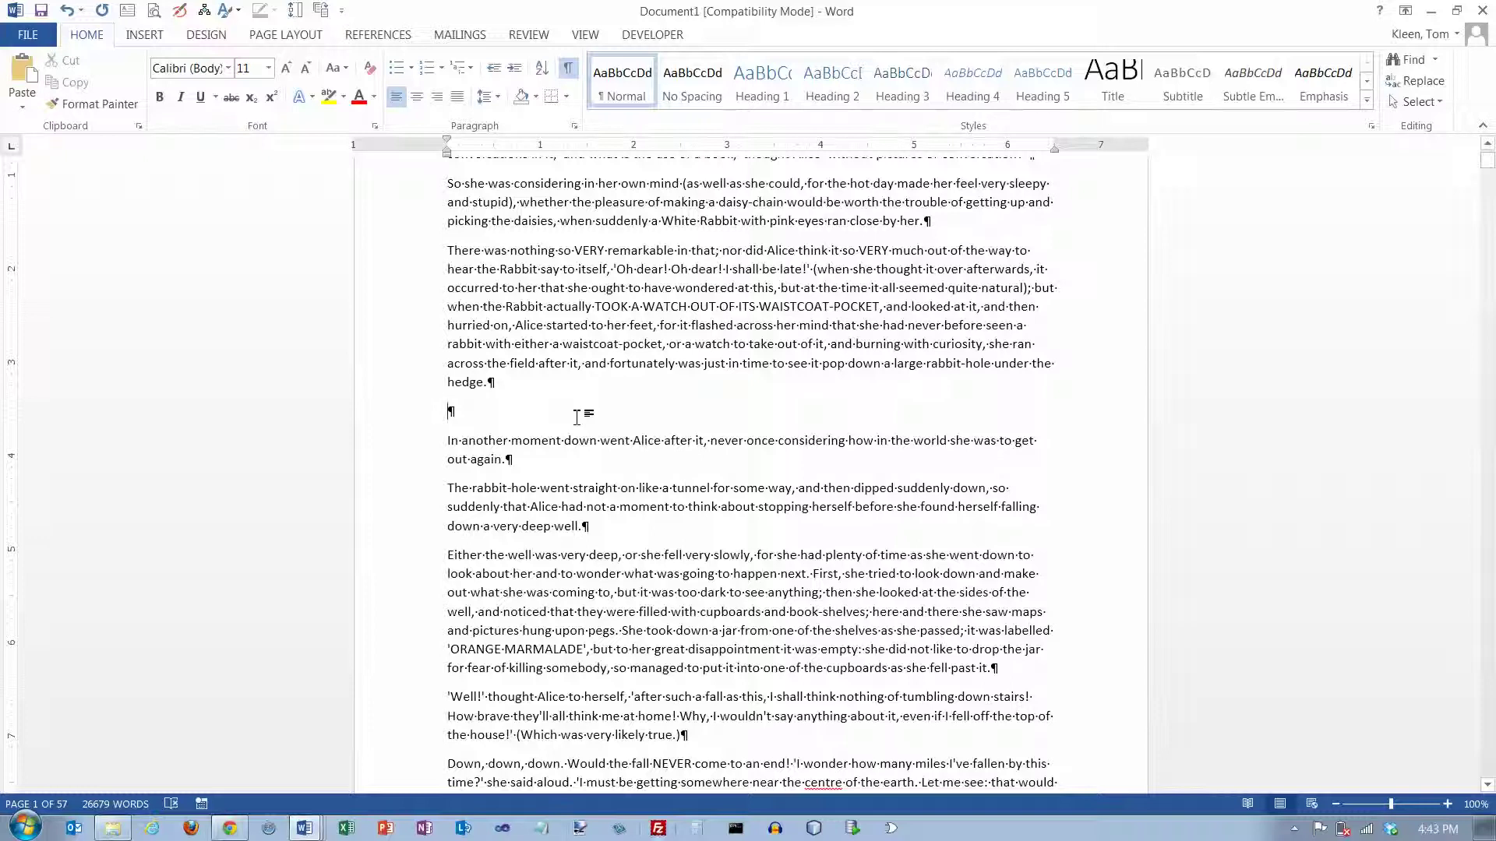
key(ctrl+z)
Delete the page break backwards from its end, along with the empty paragraph it leaves
key(End)
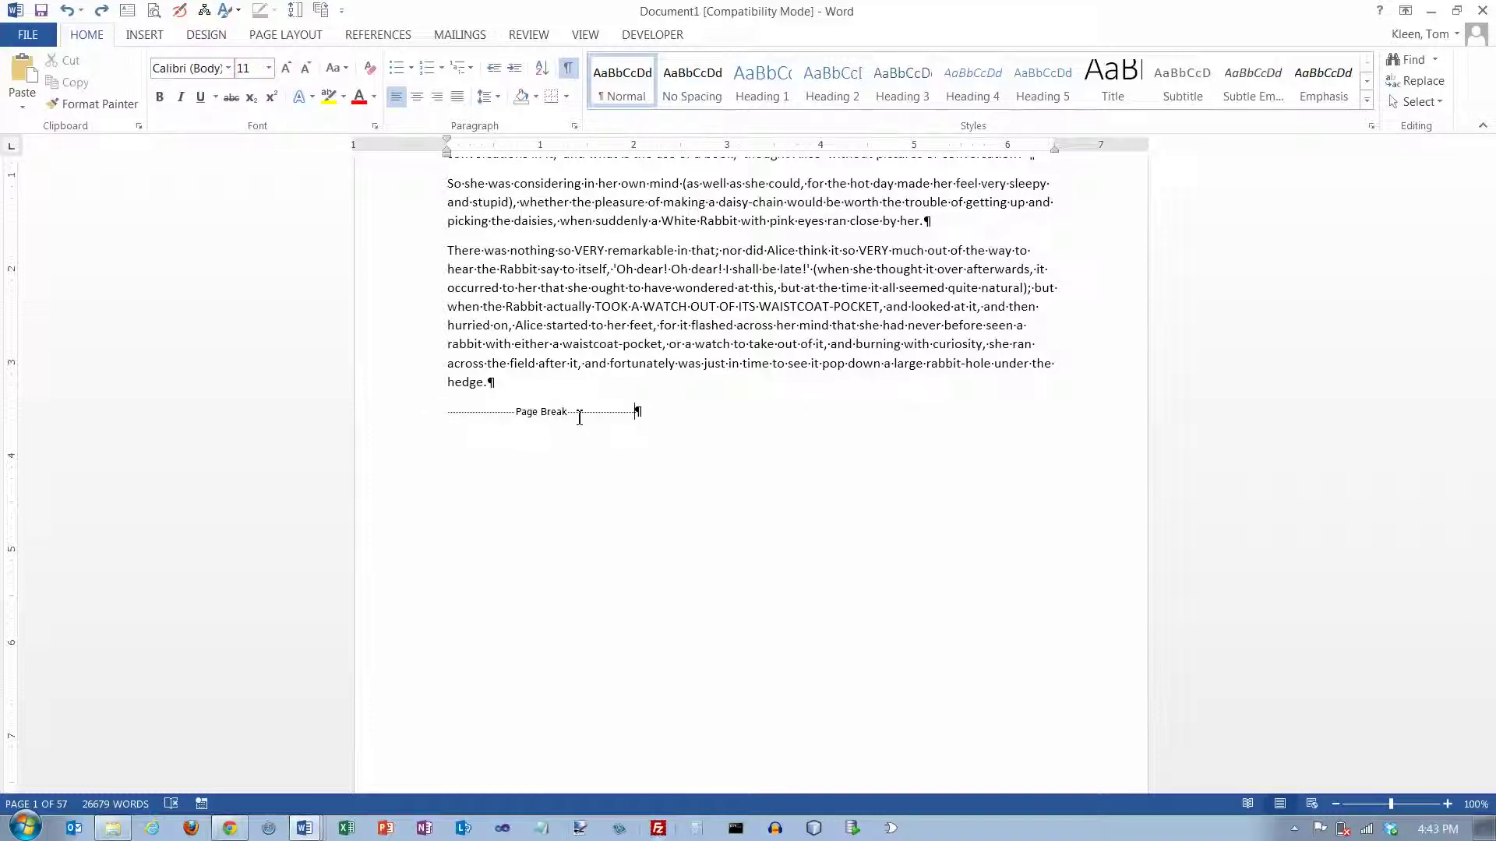
key(BackSpace)
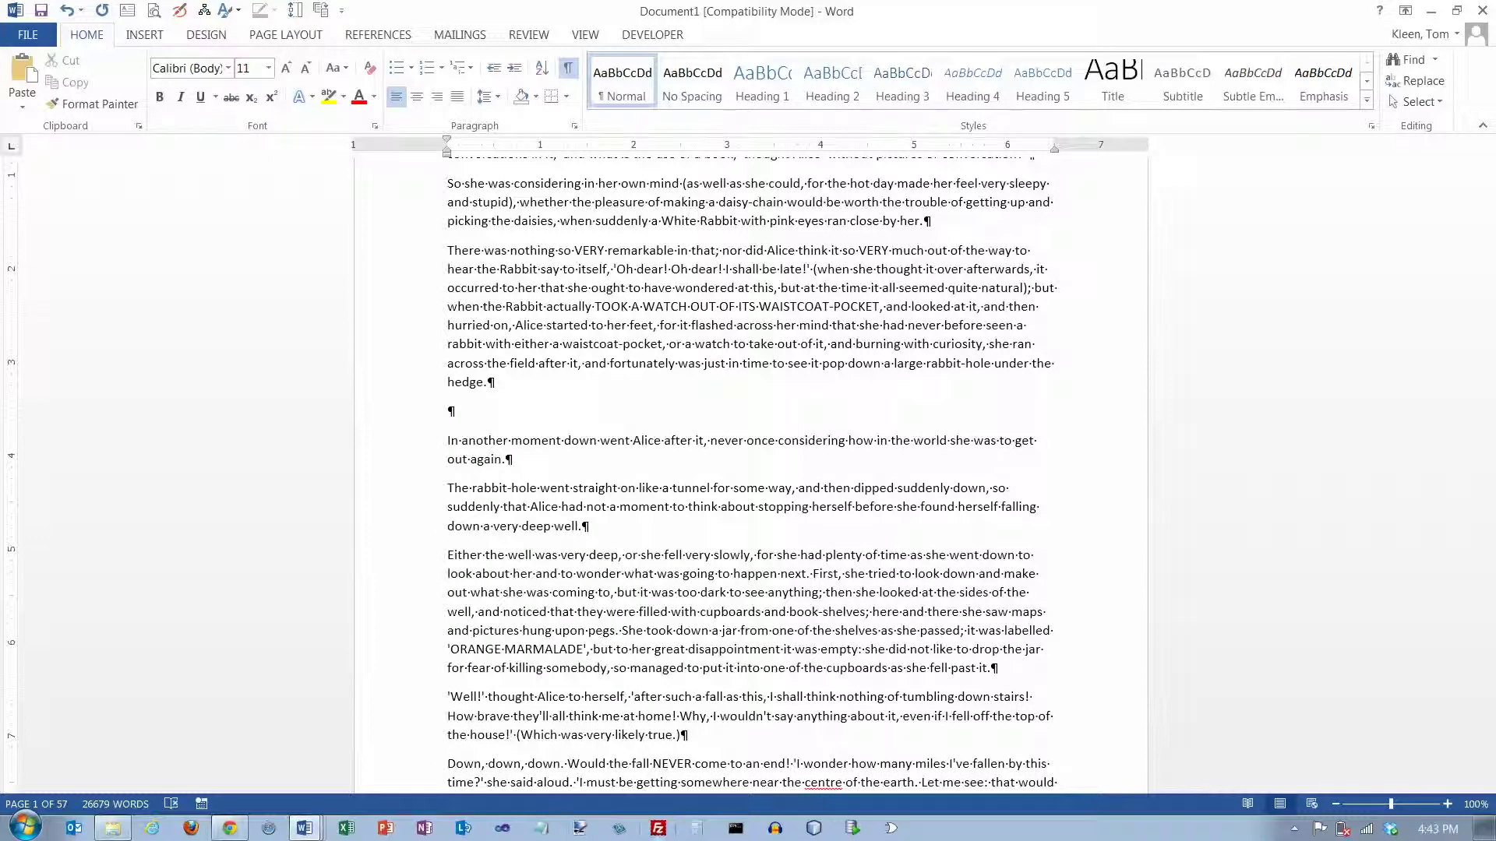
key(Delete)
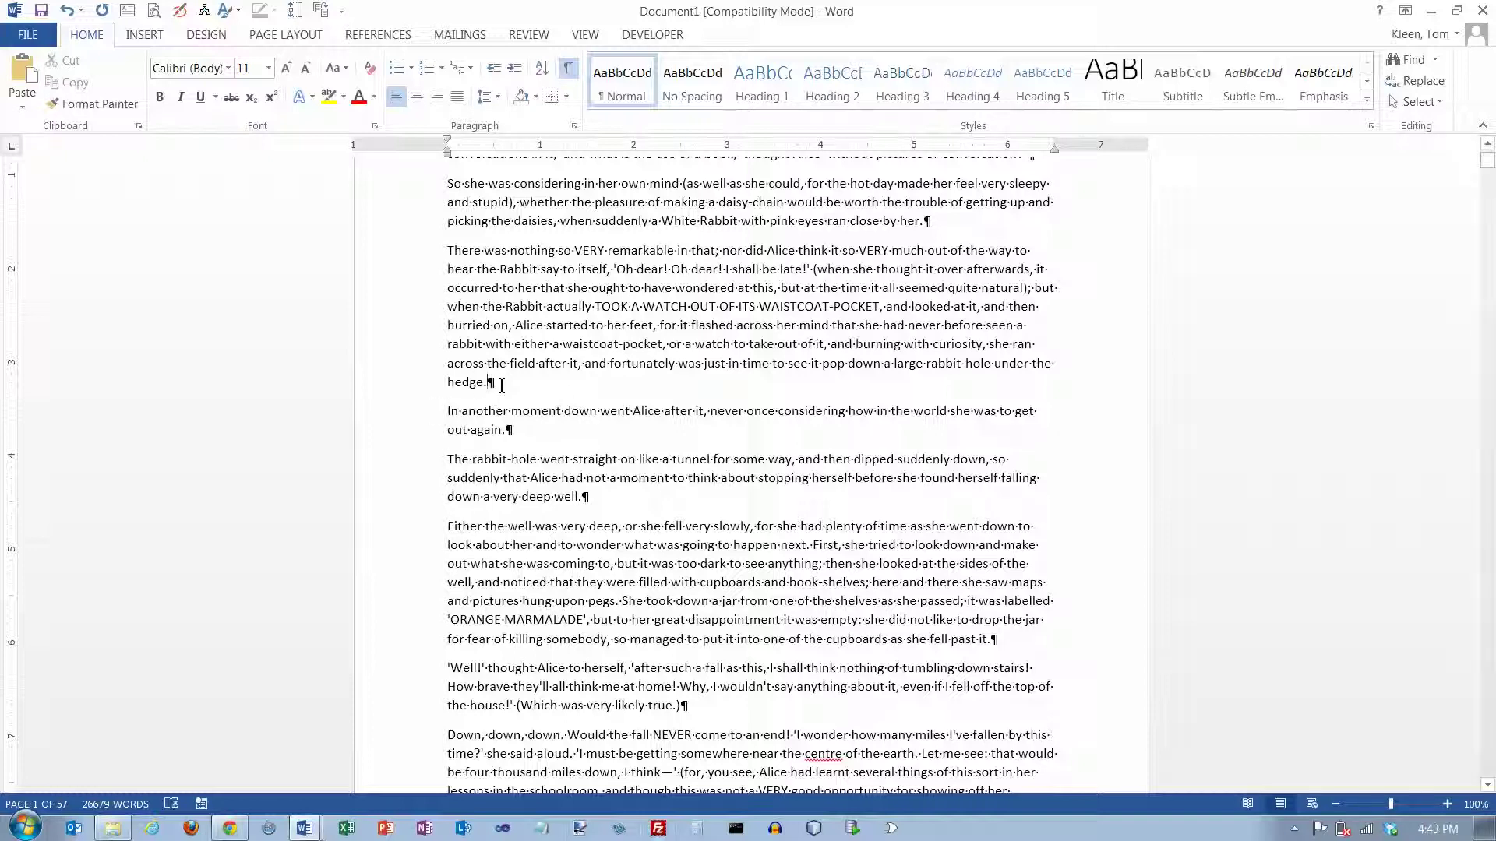
Insert a page break at the end of the paragraph ending "under the hedge." and remove the empty paragraph starting the next page
click(151, 37)
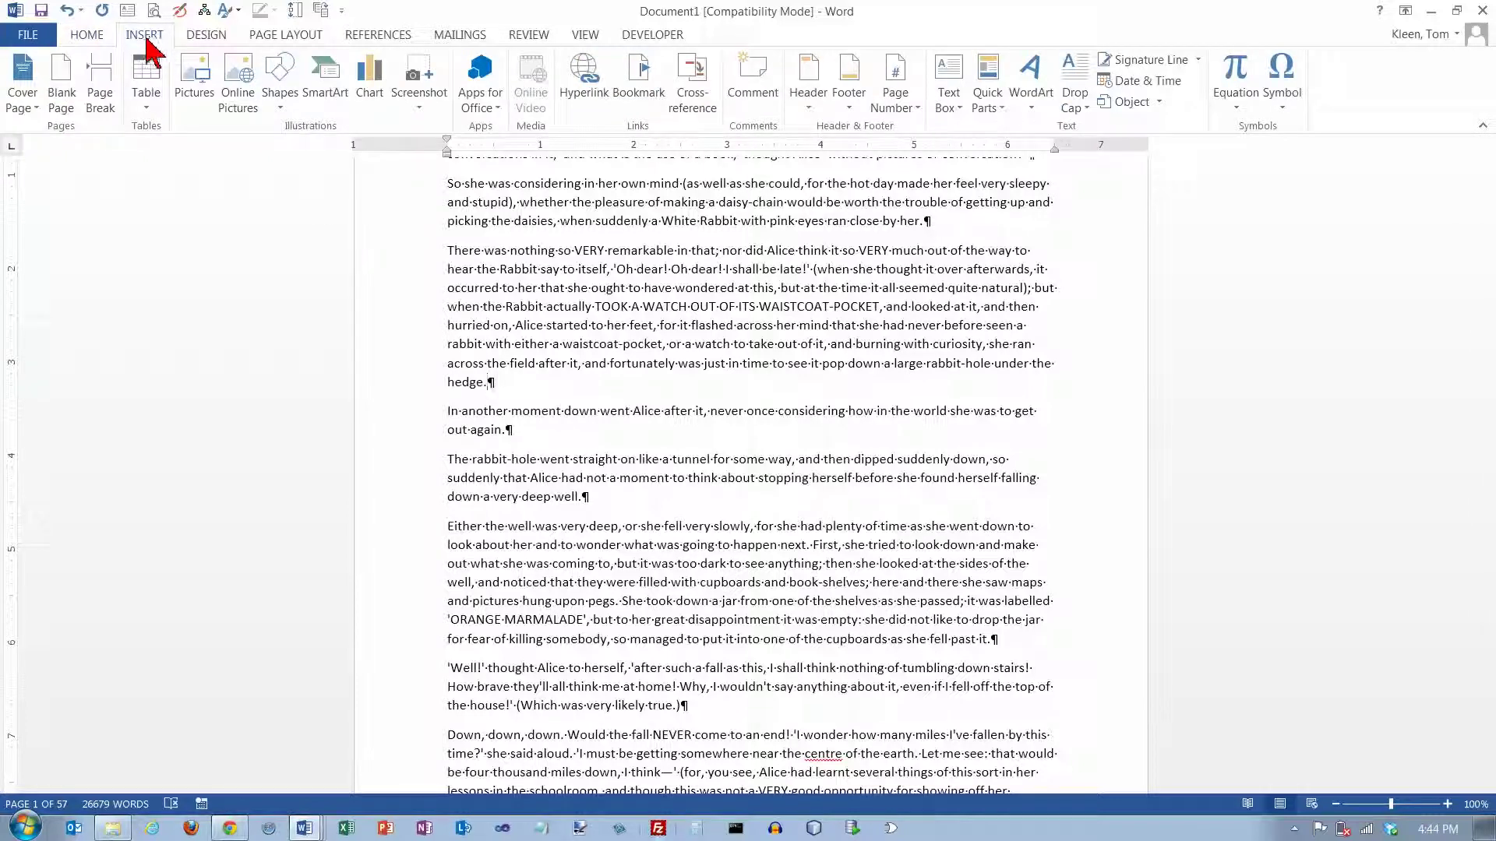
click(102, 84)
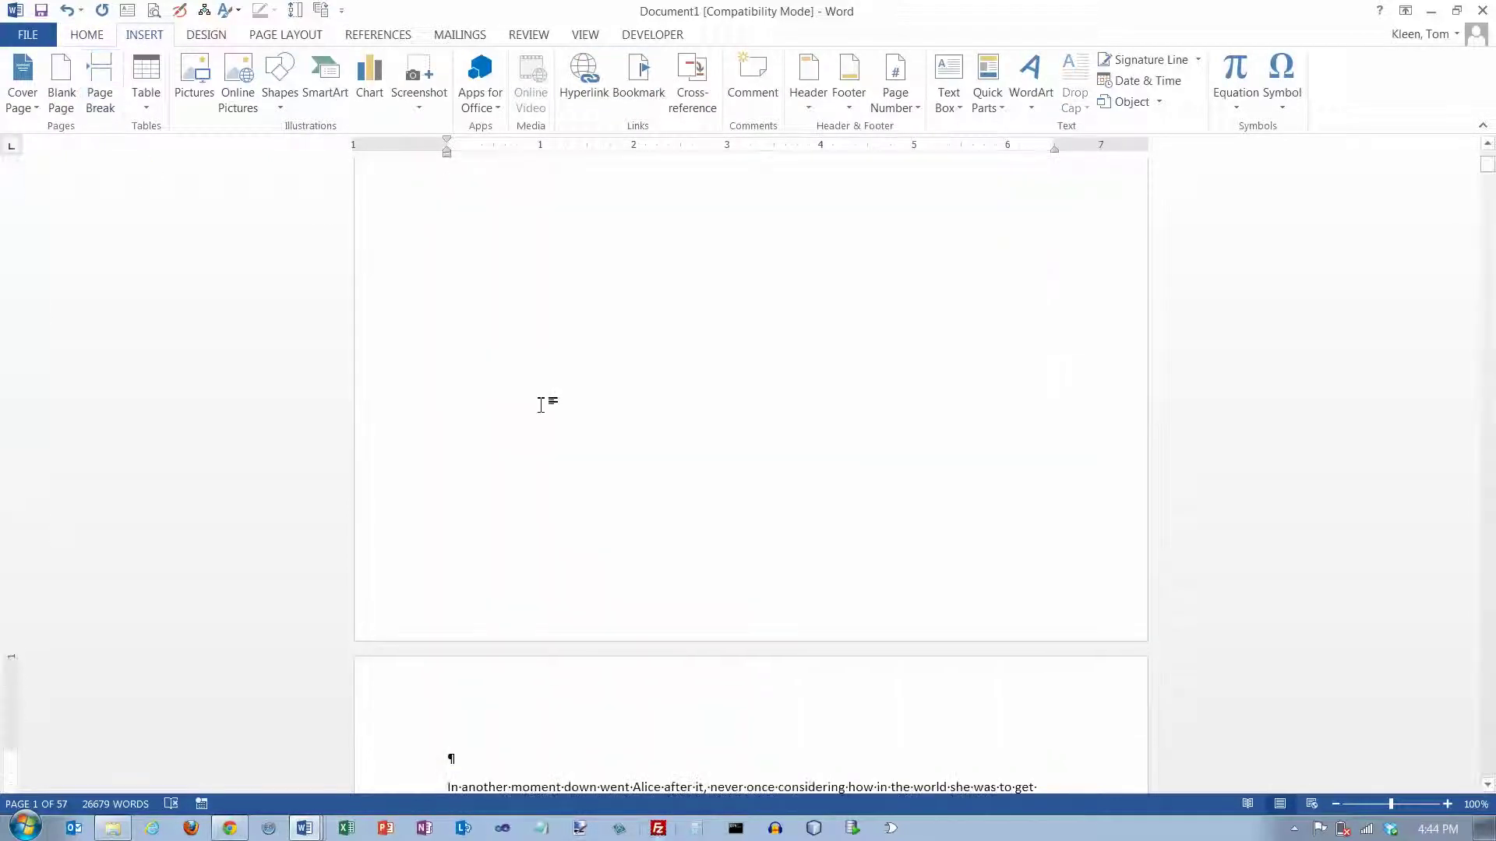
scroll(537, 397, up, 2)
scroll(527, 348, down, 10)
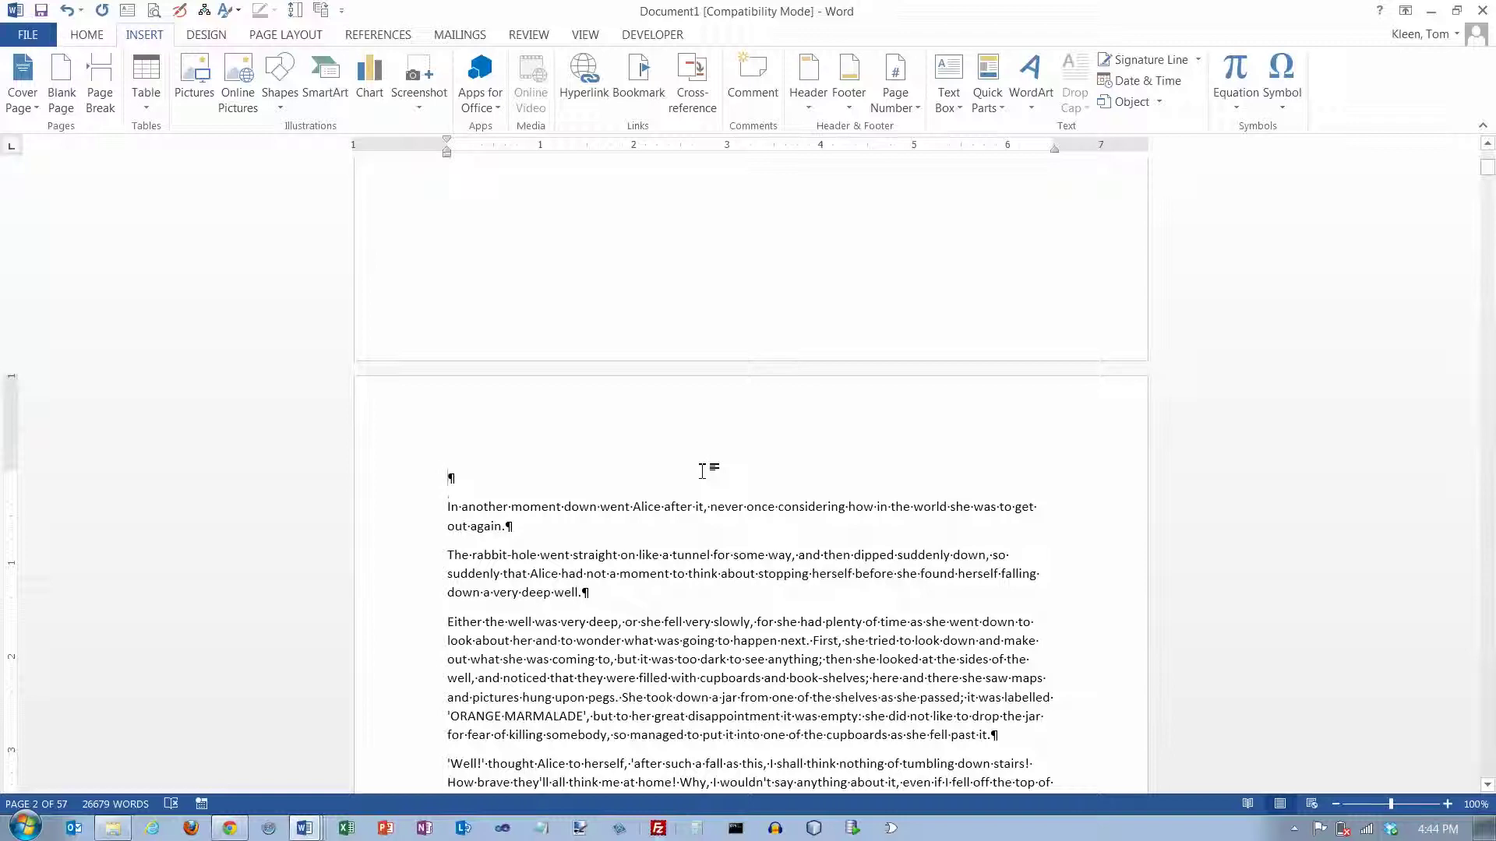
key(Delete)
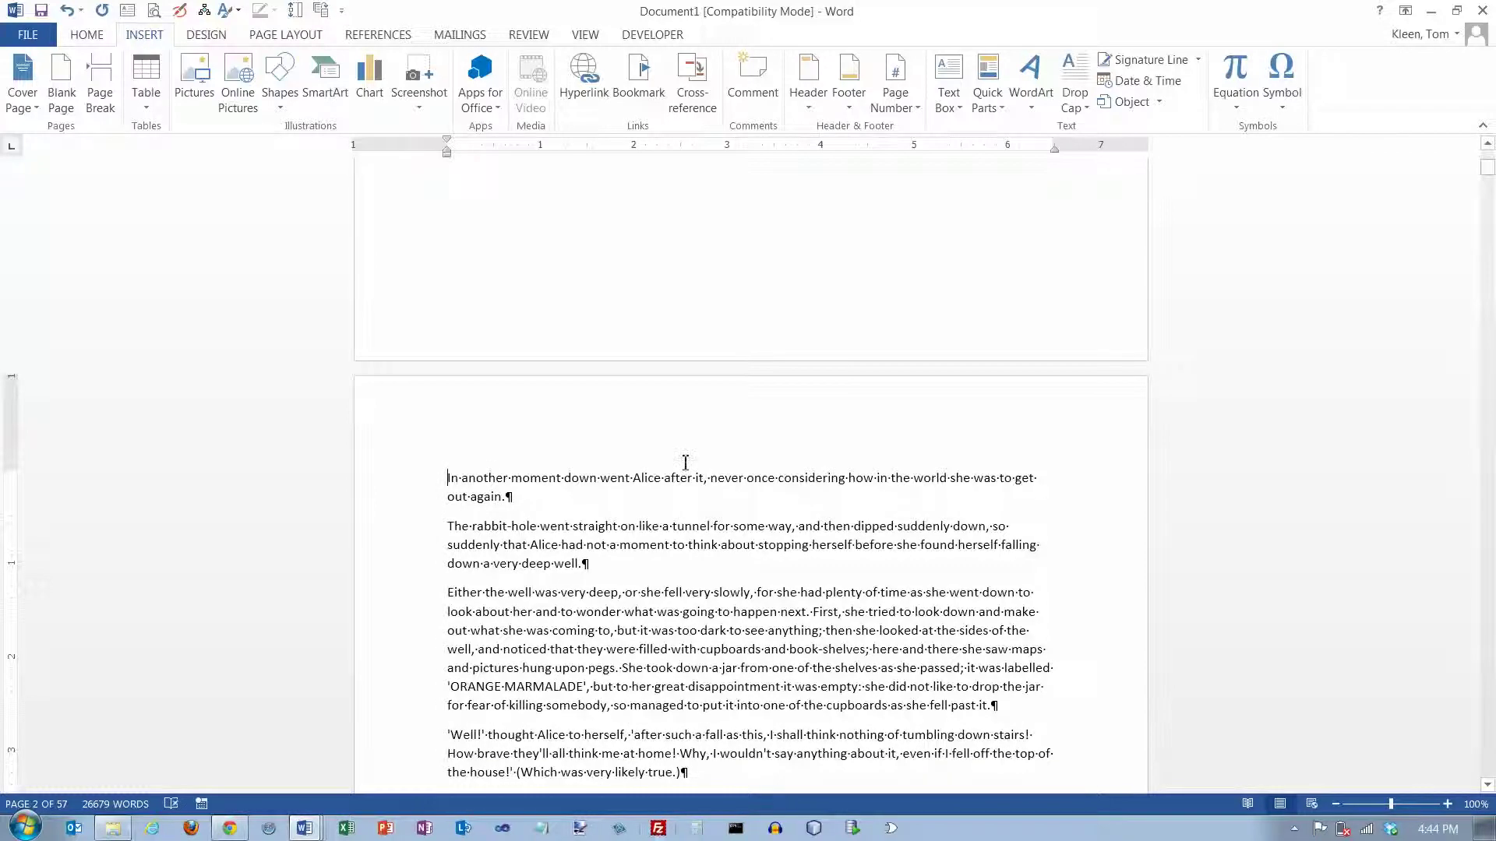
key(Return)
scroll(680, 461, up, 10)
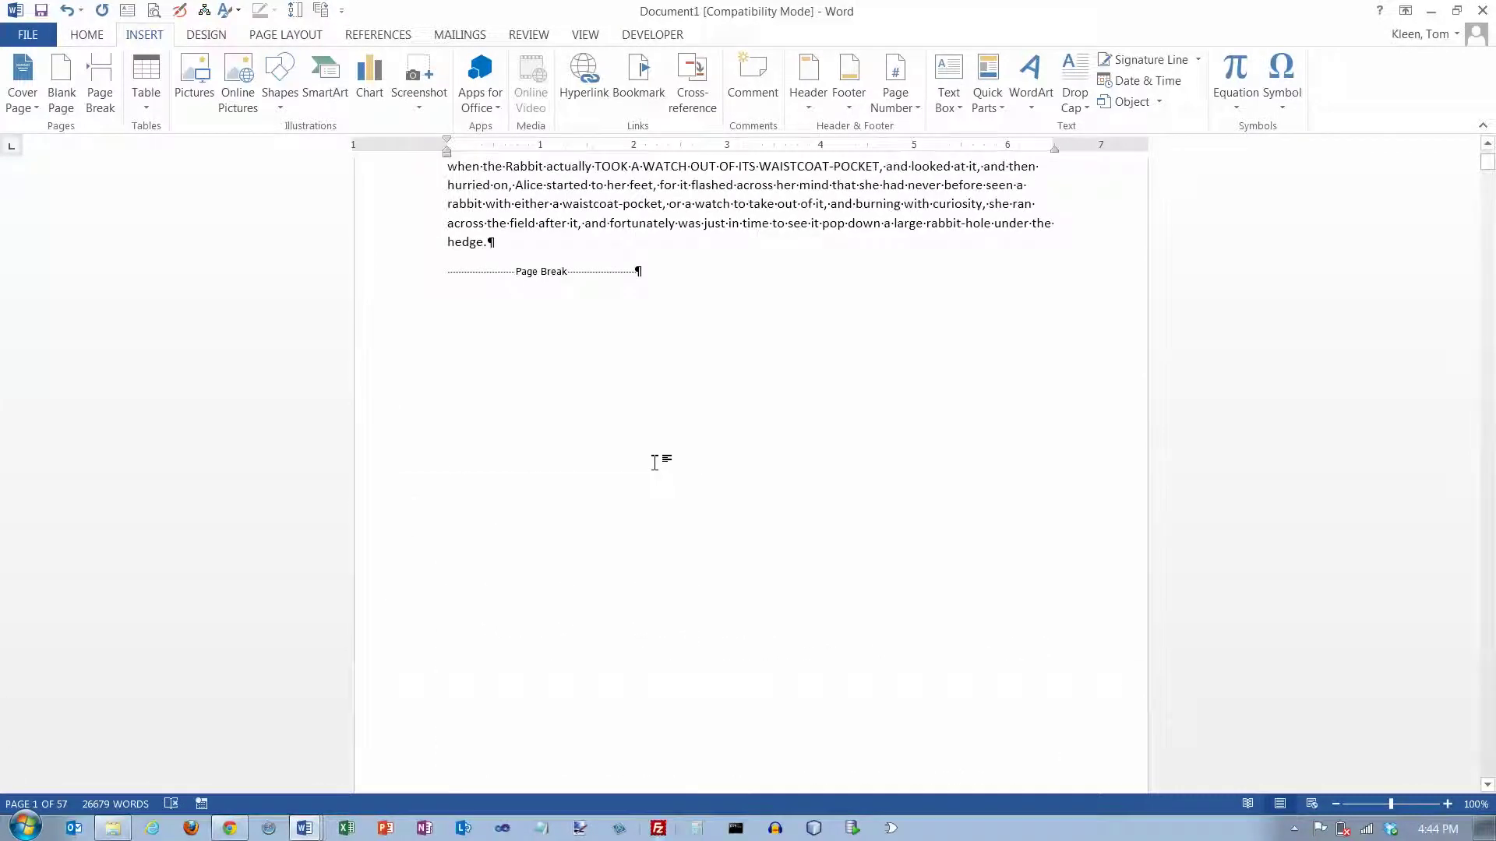
click(491, 242)
scroll(507, 326, down, 8)
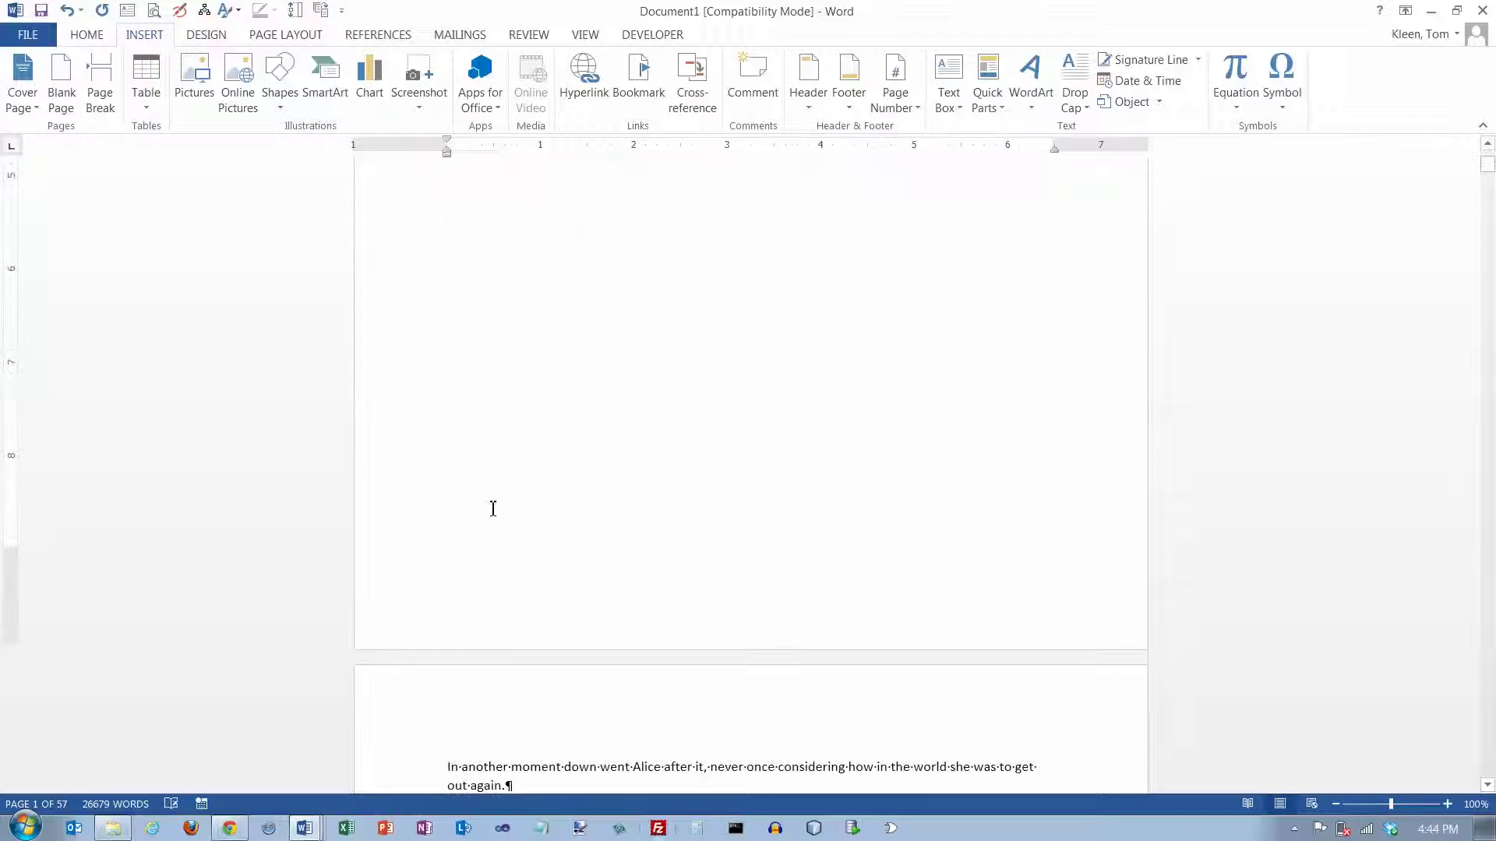
click(444, 571)
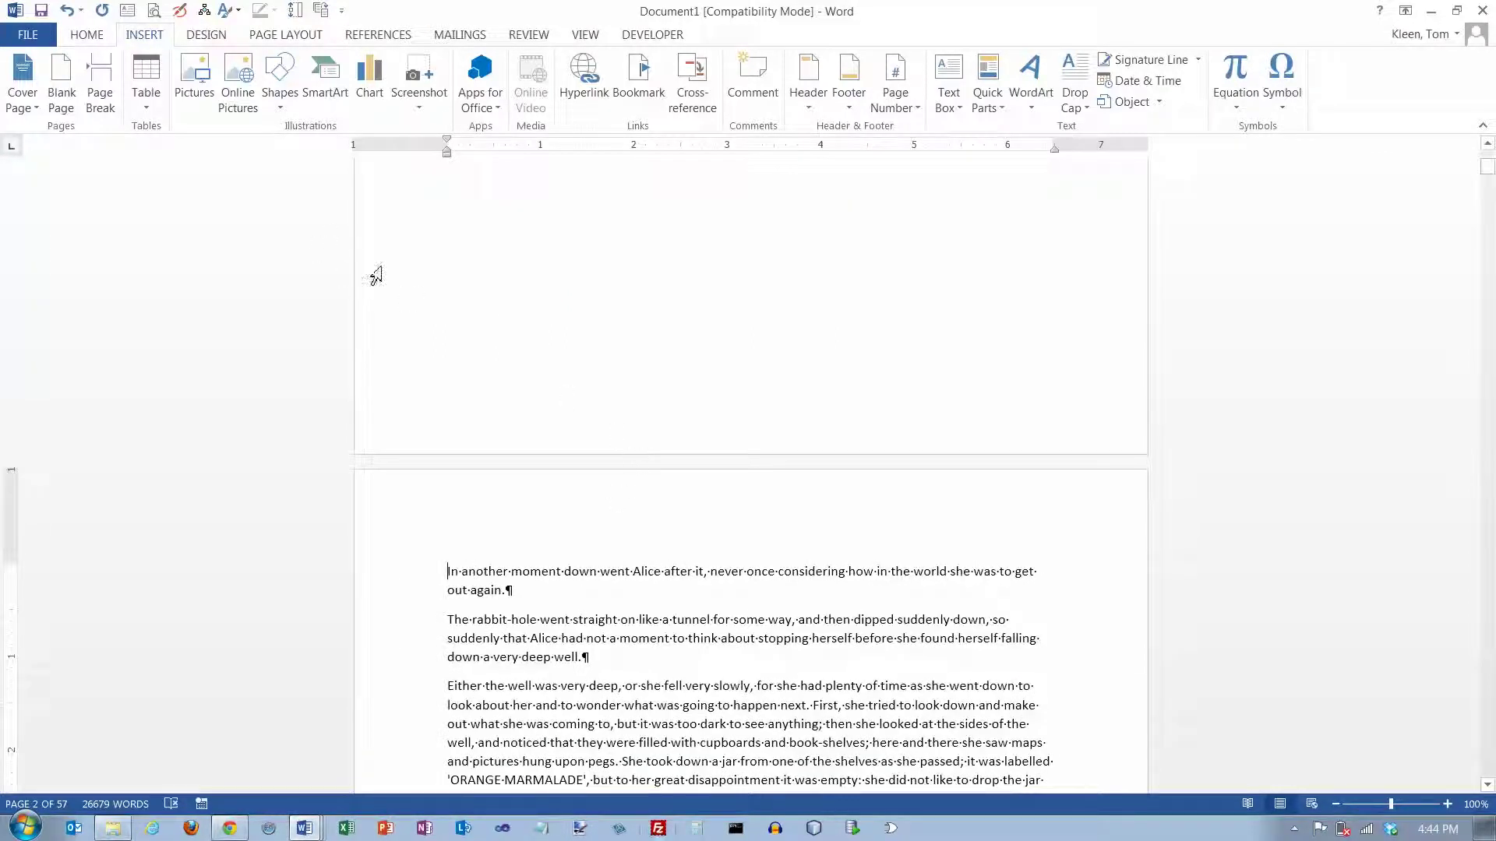
Delete the page break before the paragraph beginning "In another moment" and the empty paragraph left behind
scroll(517, 347, up, 6)
click(446, 272)
key(Delete)
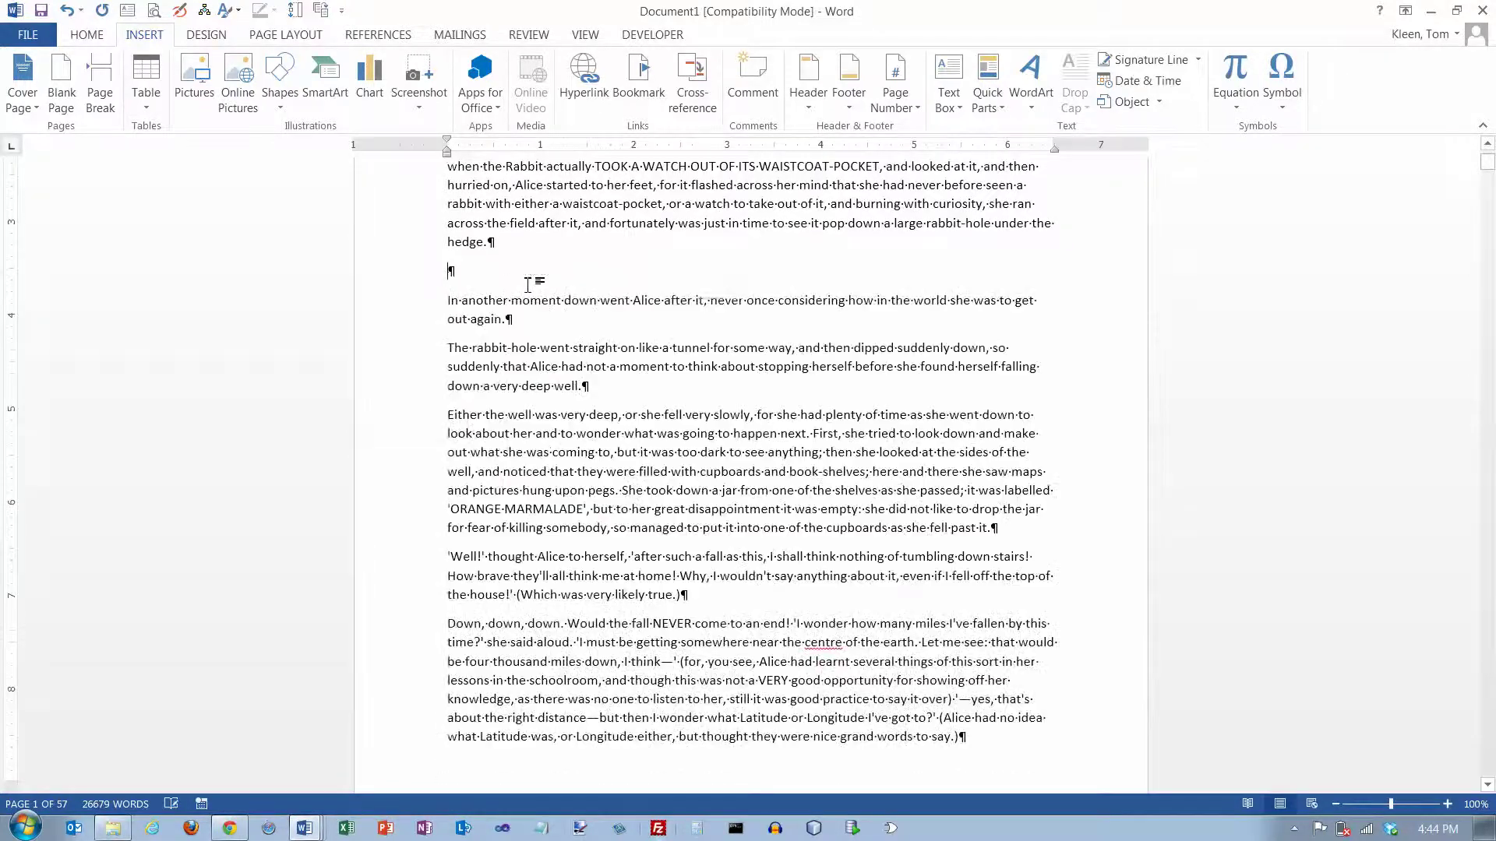
key(Delete)
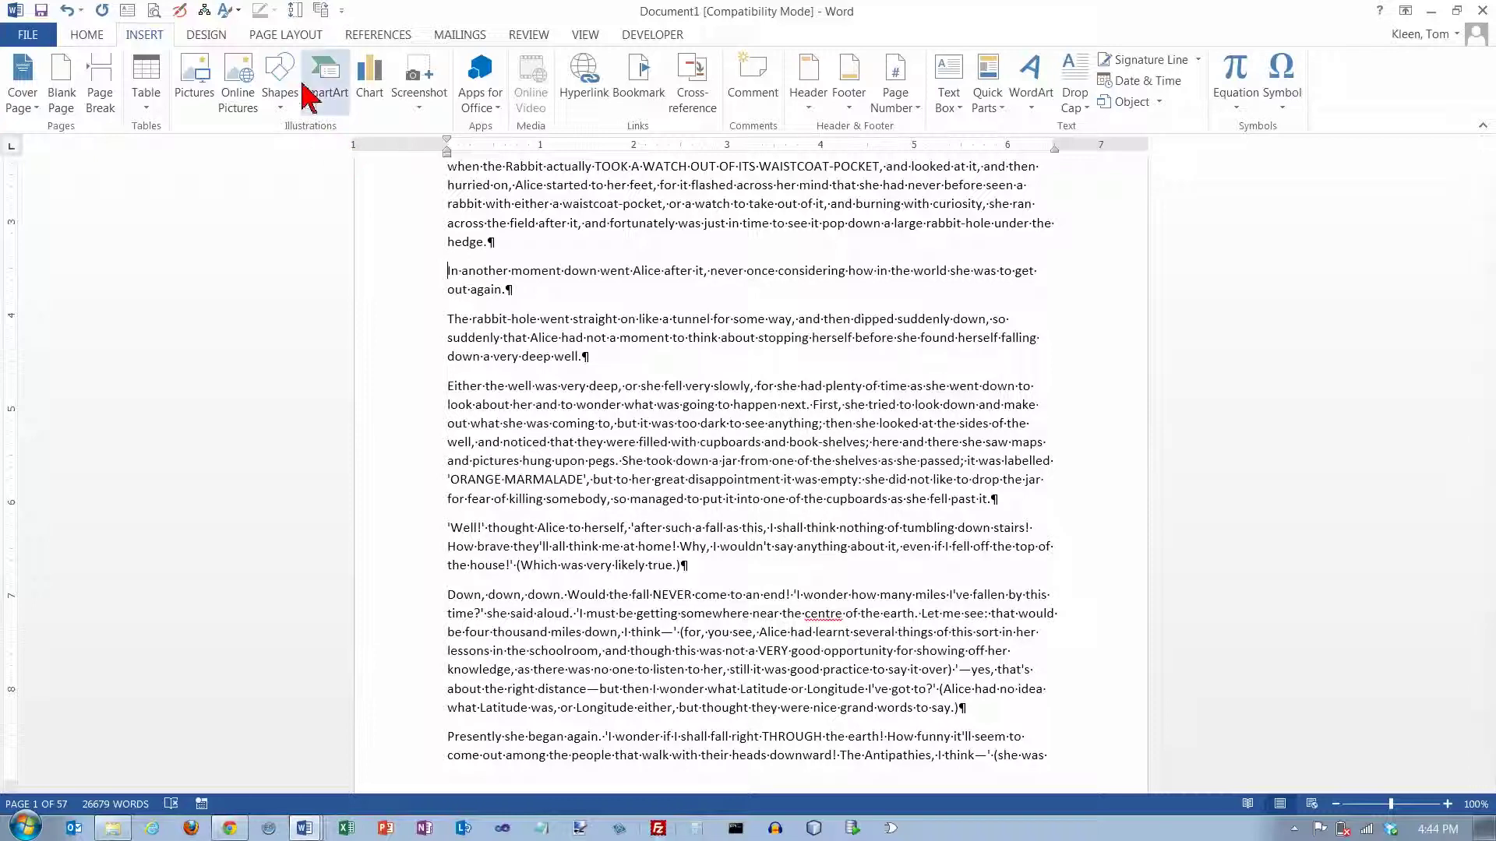
Insert a Page break from the page layout Breaks options before the paragraph beginning "In another moment"
click(300, 35)
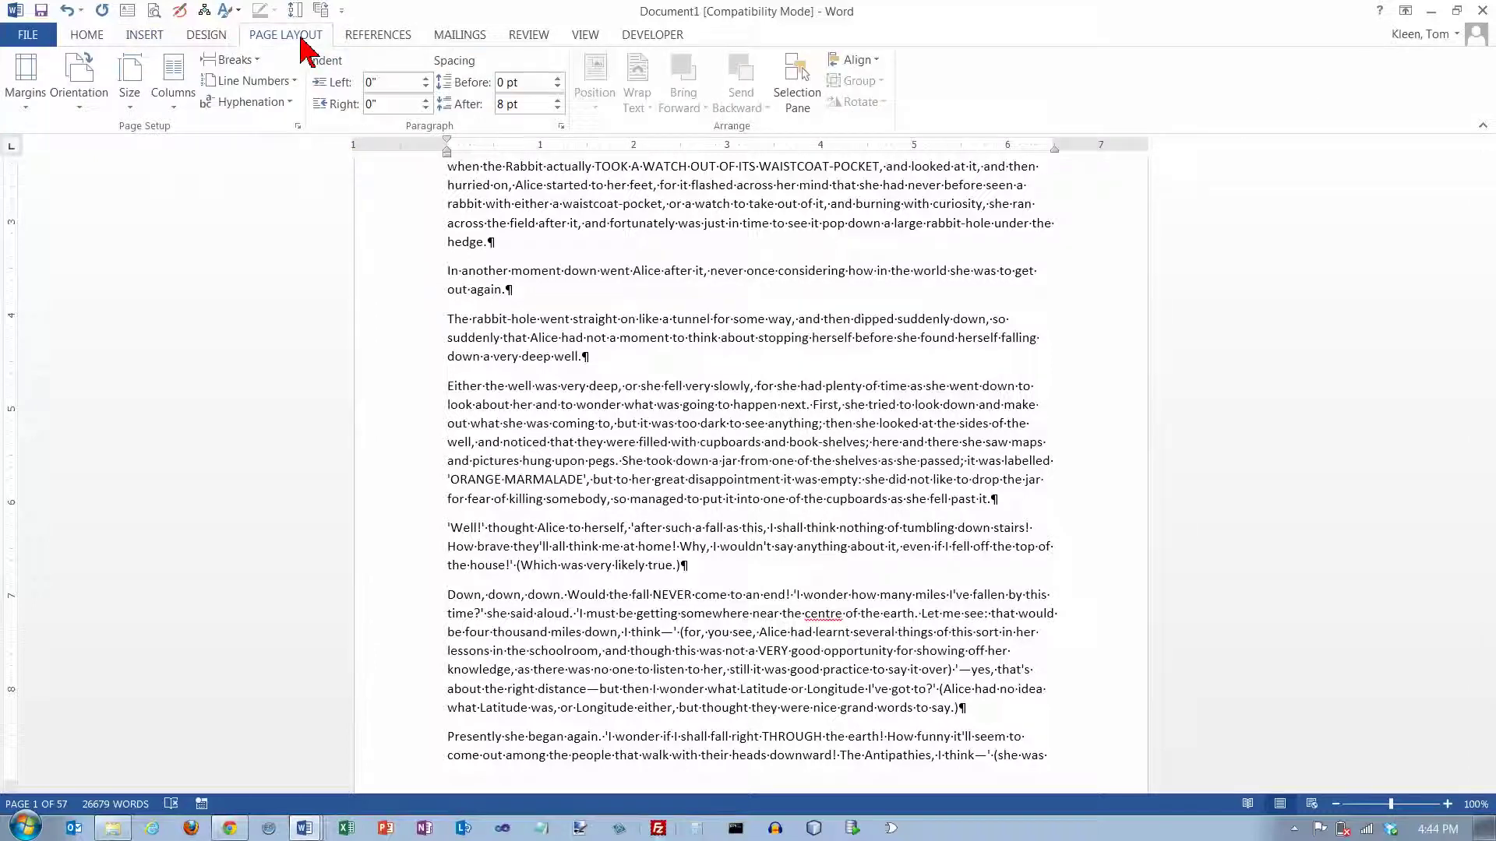
click(257, 62)
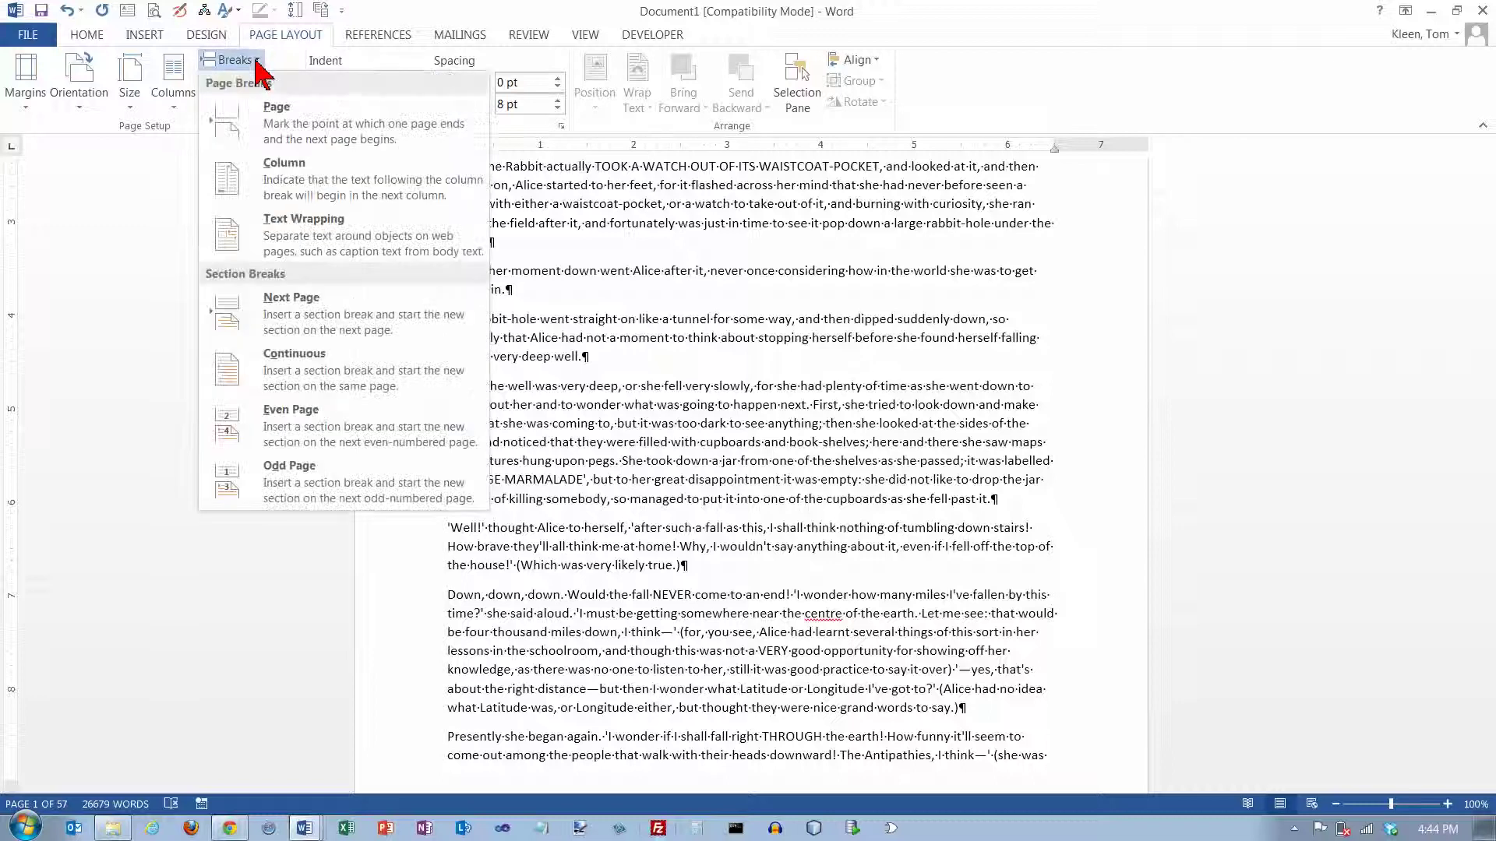
click(268, 105)
scroll(607, 385, up, 5)
scroll(608, 385, down, 5)
scroll(608, 384, up, 5)
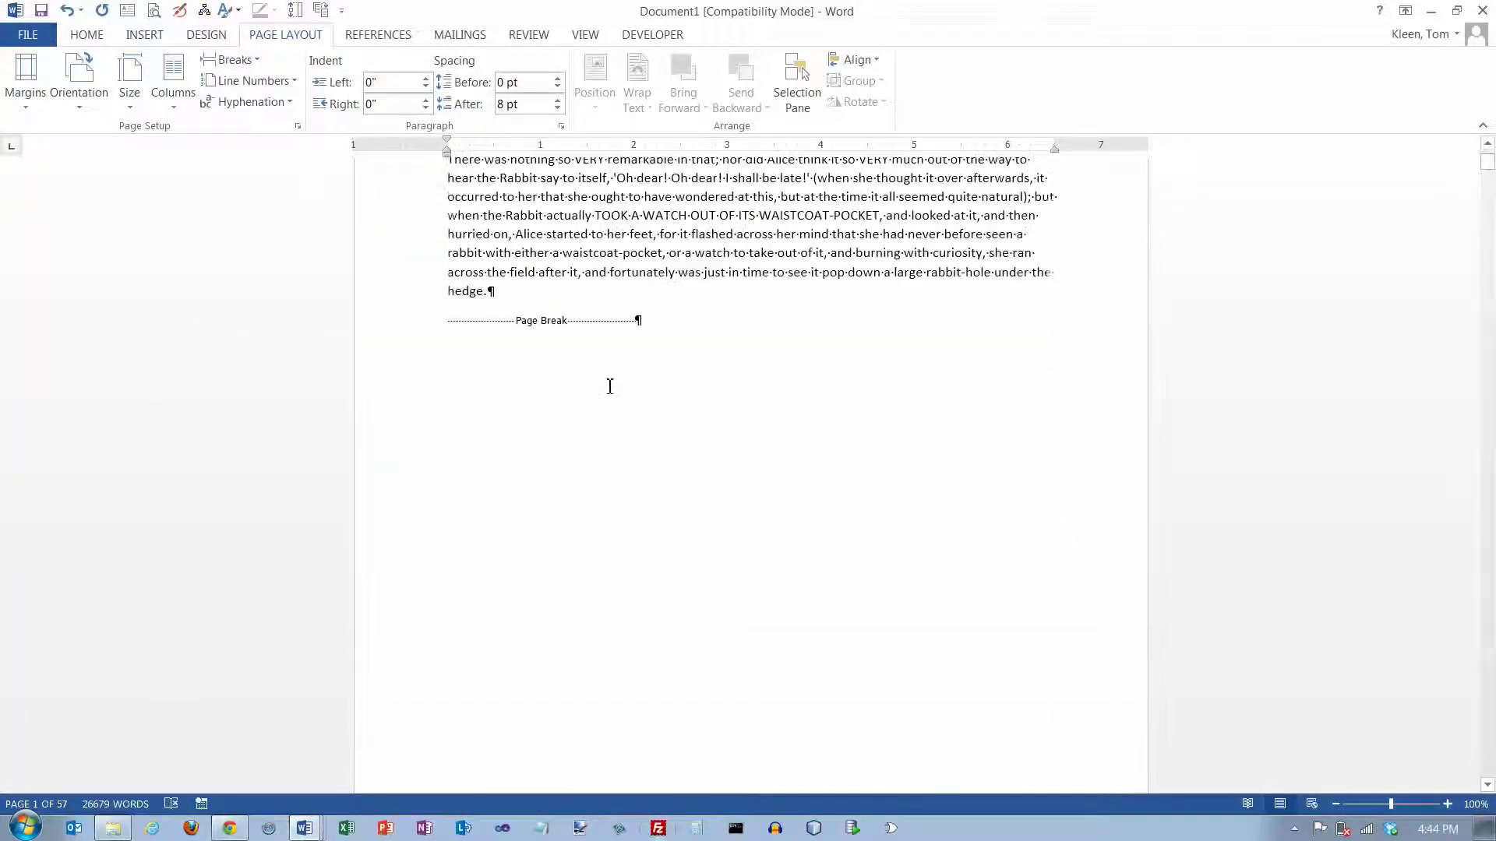
Delete the page break following the "hedge." paragraph together with its leftover empty paragraph
click(449, 363)
key(Delete)
key(Delete)
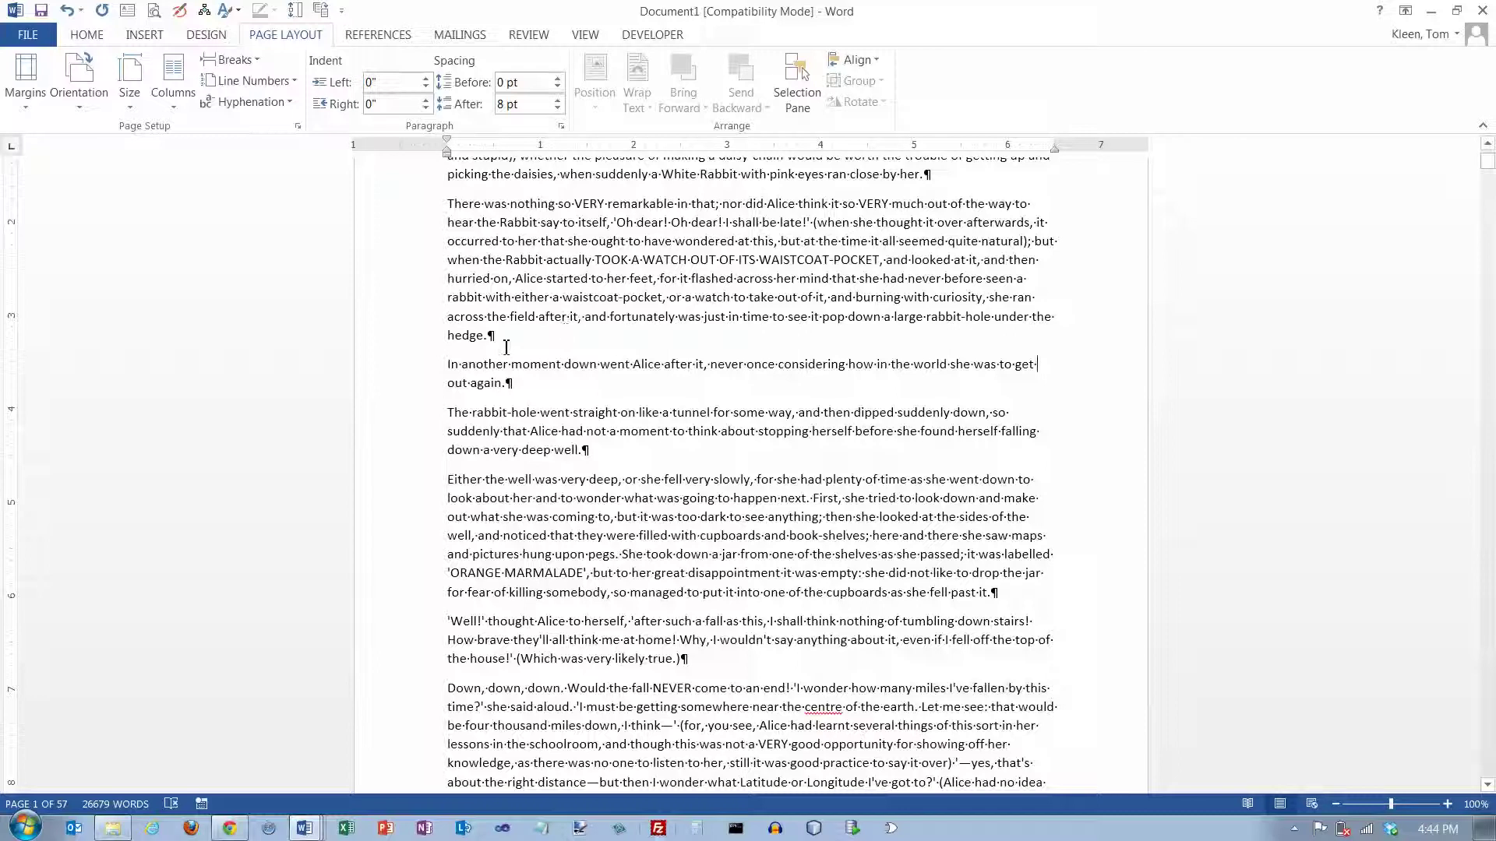
Add a manual page break at the end of the "hedge." paragraph and delete the empty paragraph on the following page
click(540, 336)
click(449, 364)
click(536, 336)
key(ctrl+Return)
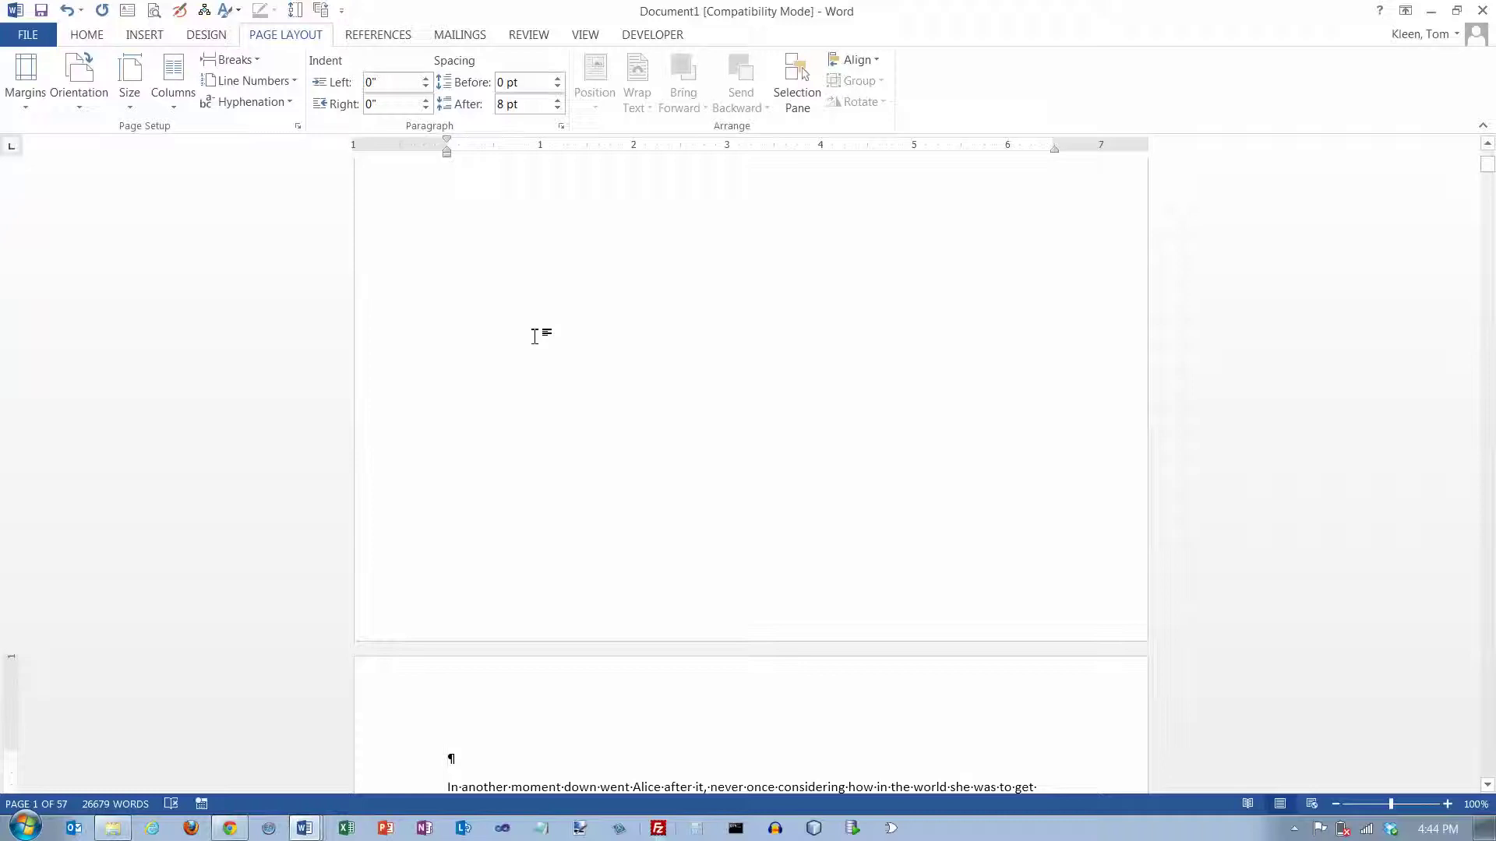
scroll(535, 336, up, 4)
scroll(534, 336, down, 8)
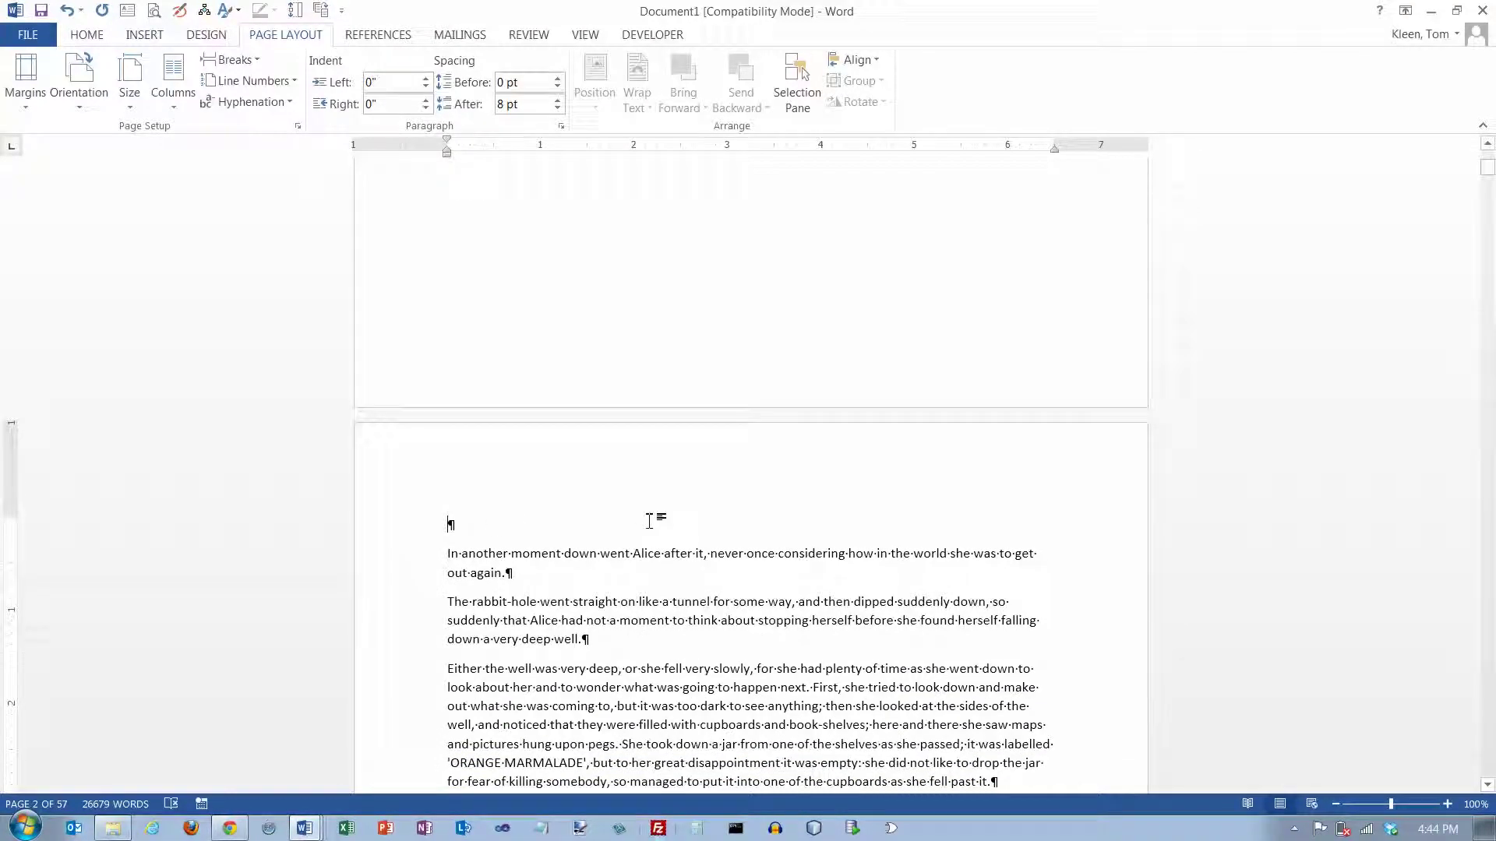
key(Delete)
scroll(652, 520, up, 8)
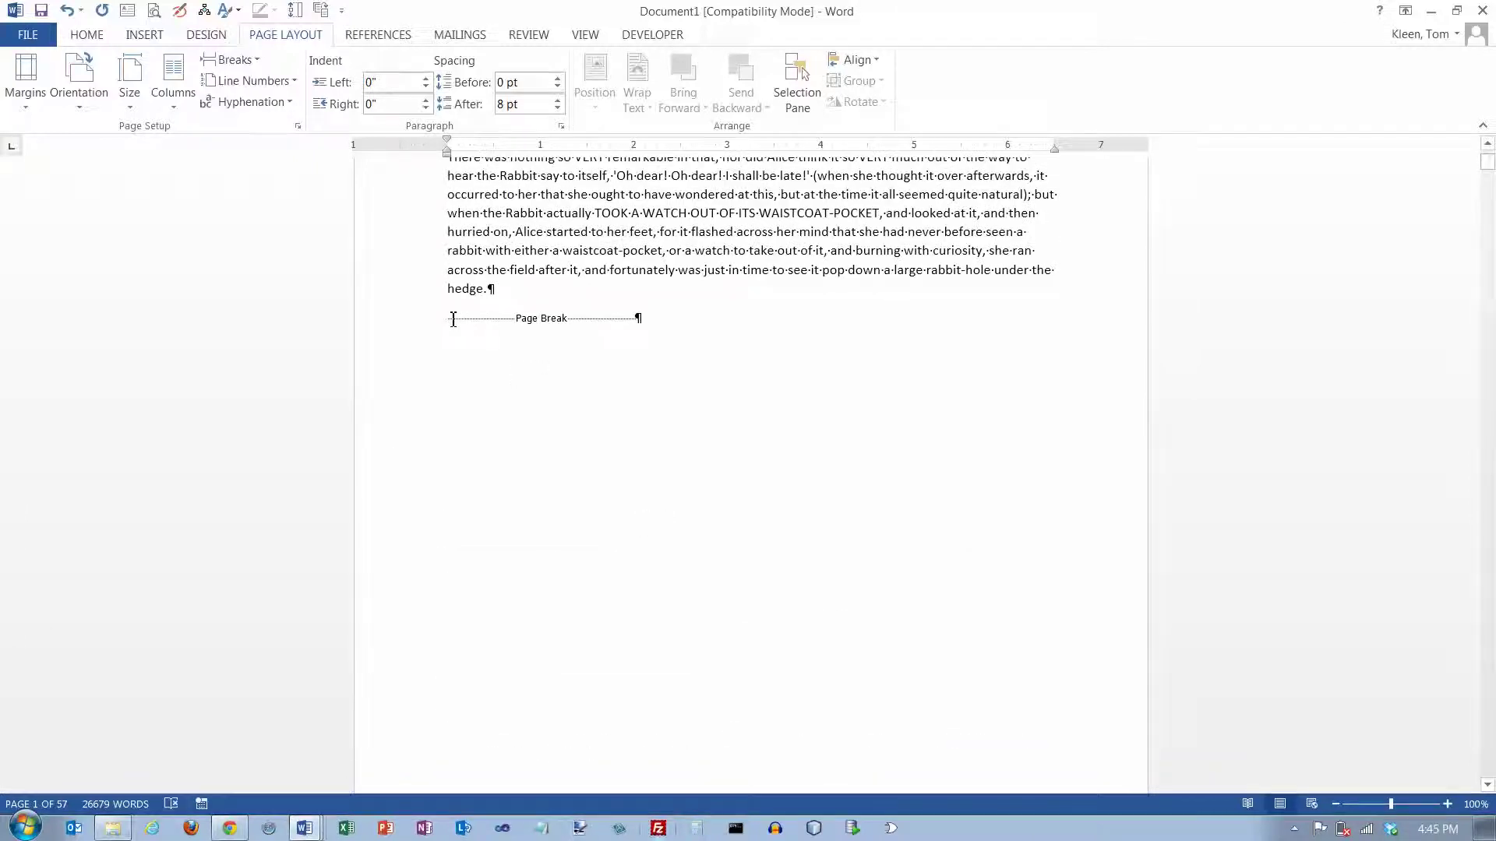
Remove the manual page break from its start, plus the empty paragraph, to rejoin the text on the first page
click(450, 320)
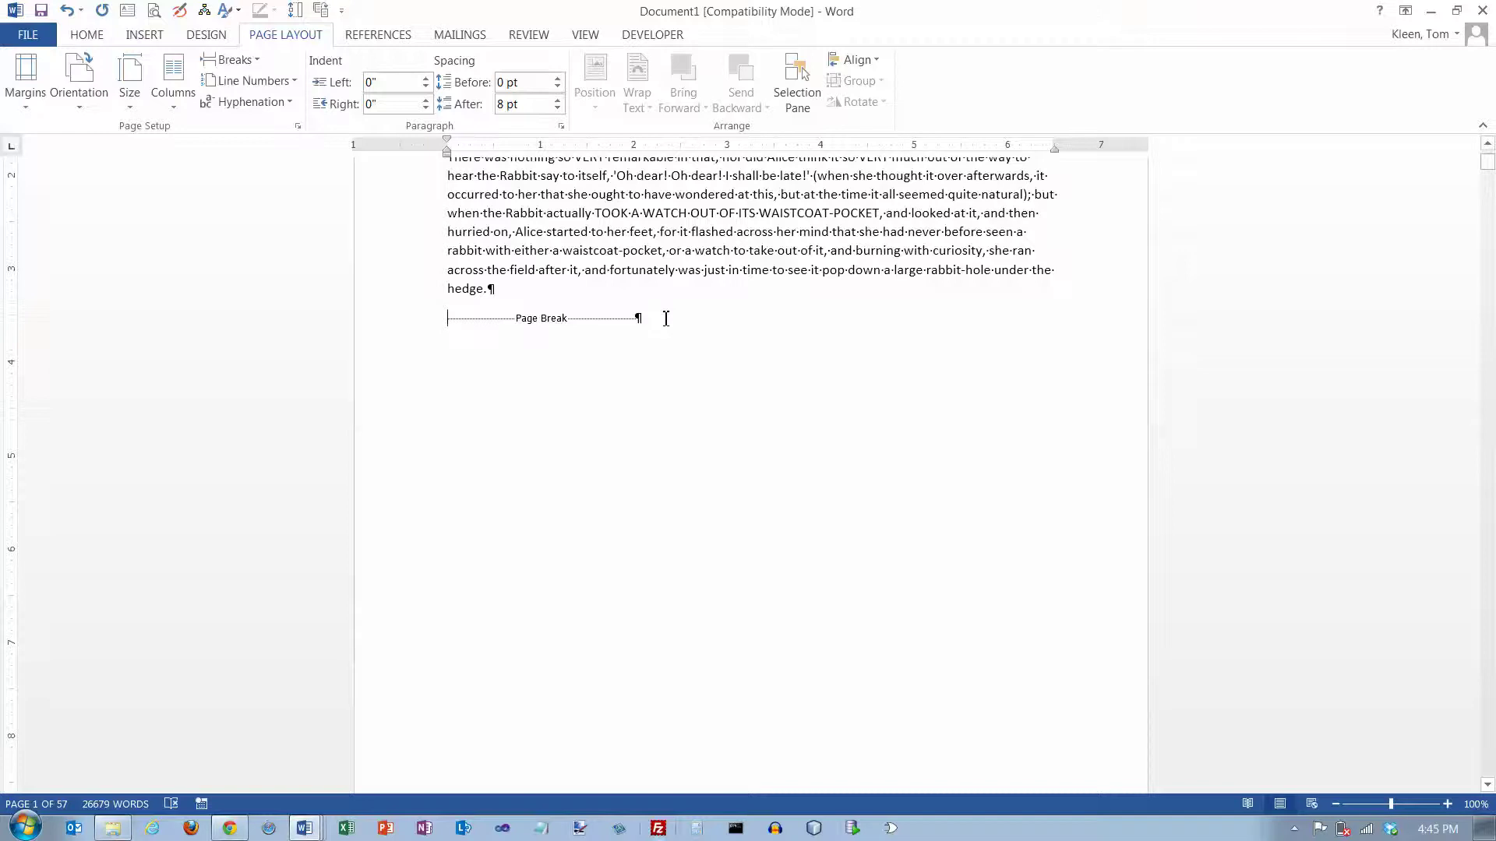
key(Delete)
key(Delete)
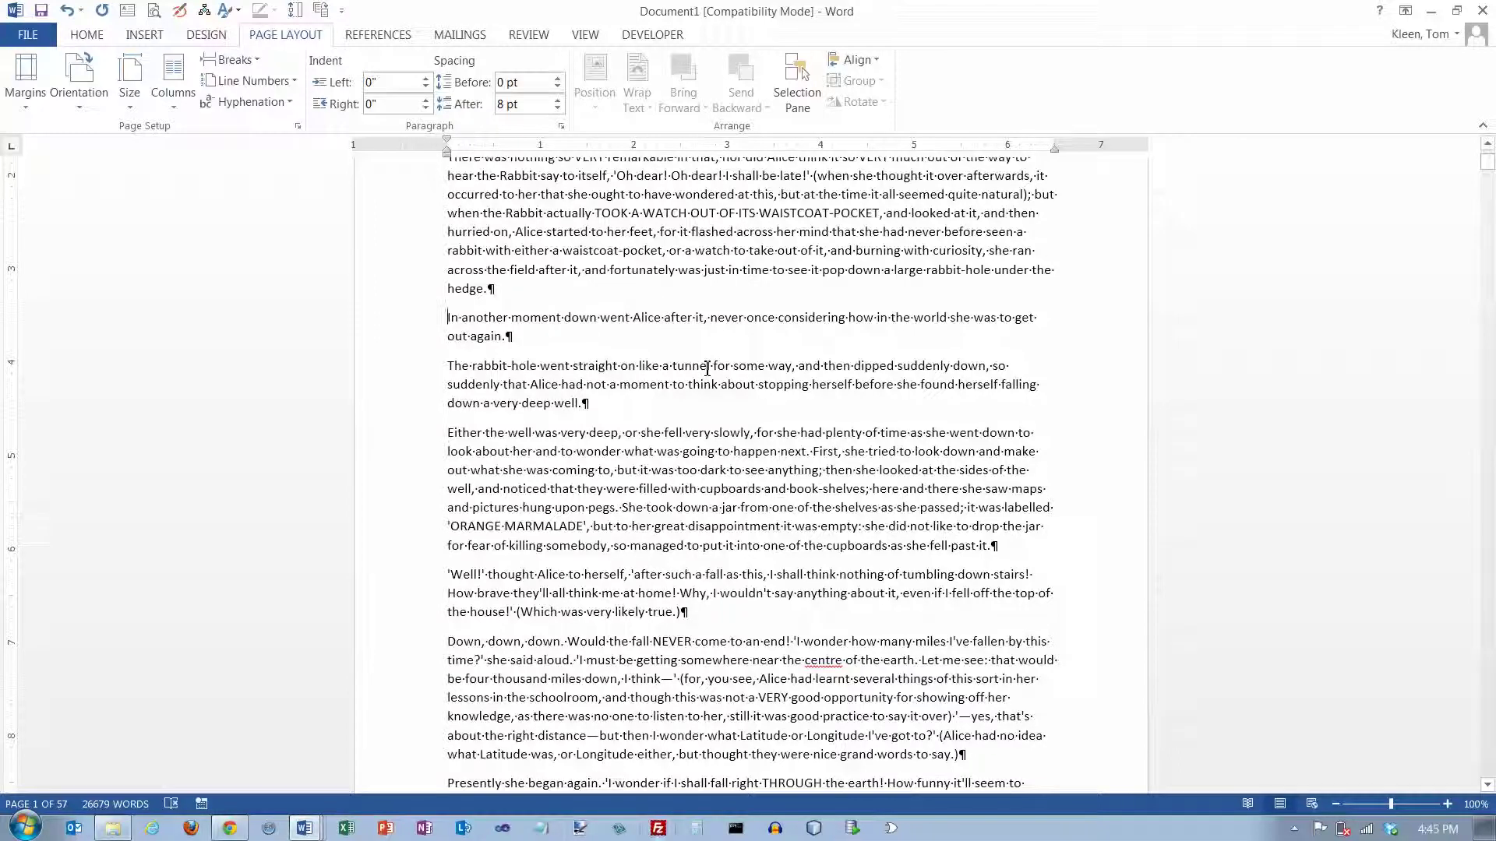
Insert a manual page break after the paragraph ending "hedge." and delete the blank paragraph above "In another moment"
scroll(708, 368, down, 1)
scroll(708, 369, up, 2)
click(510, 340)
key(ctrl+Return)
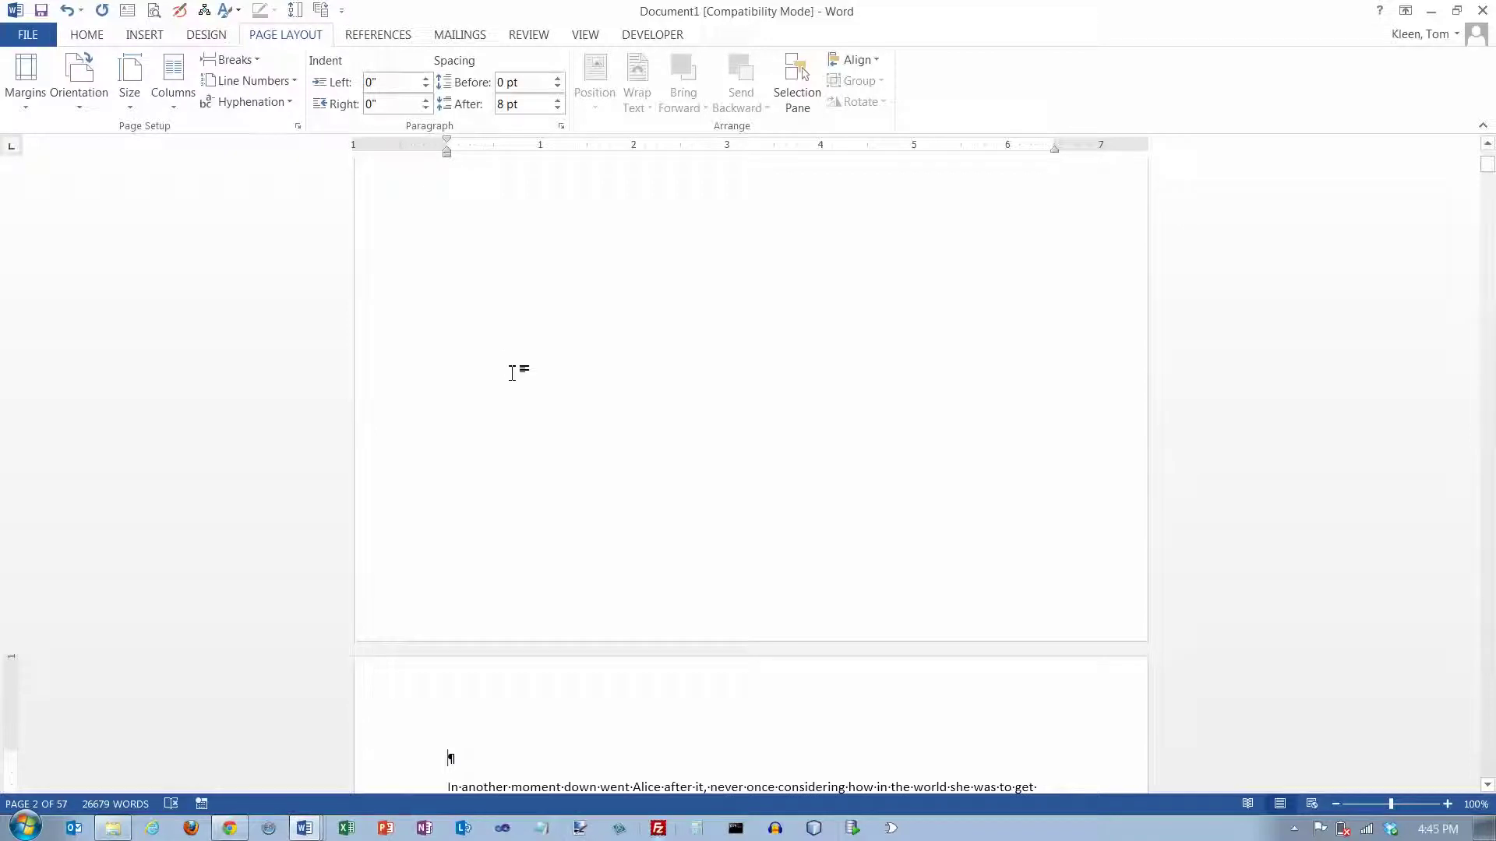
key(Delete)
scroll(545, 395, up, 5)
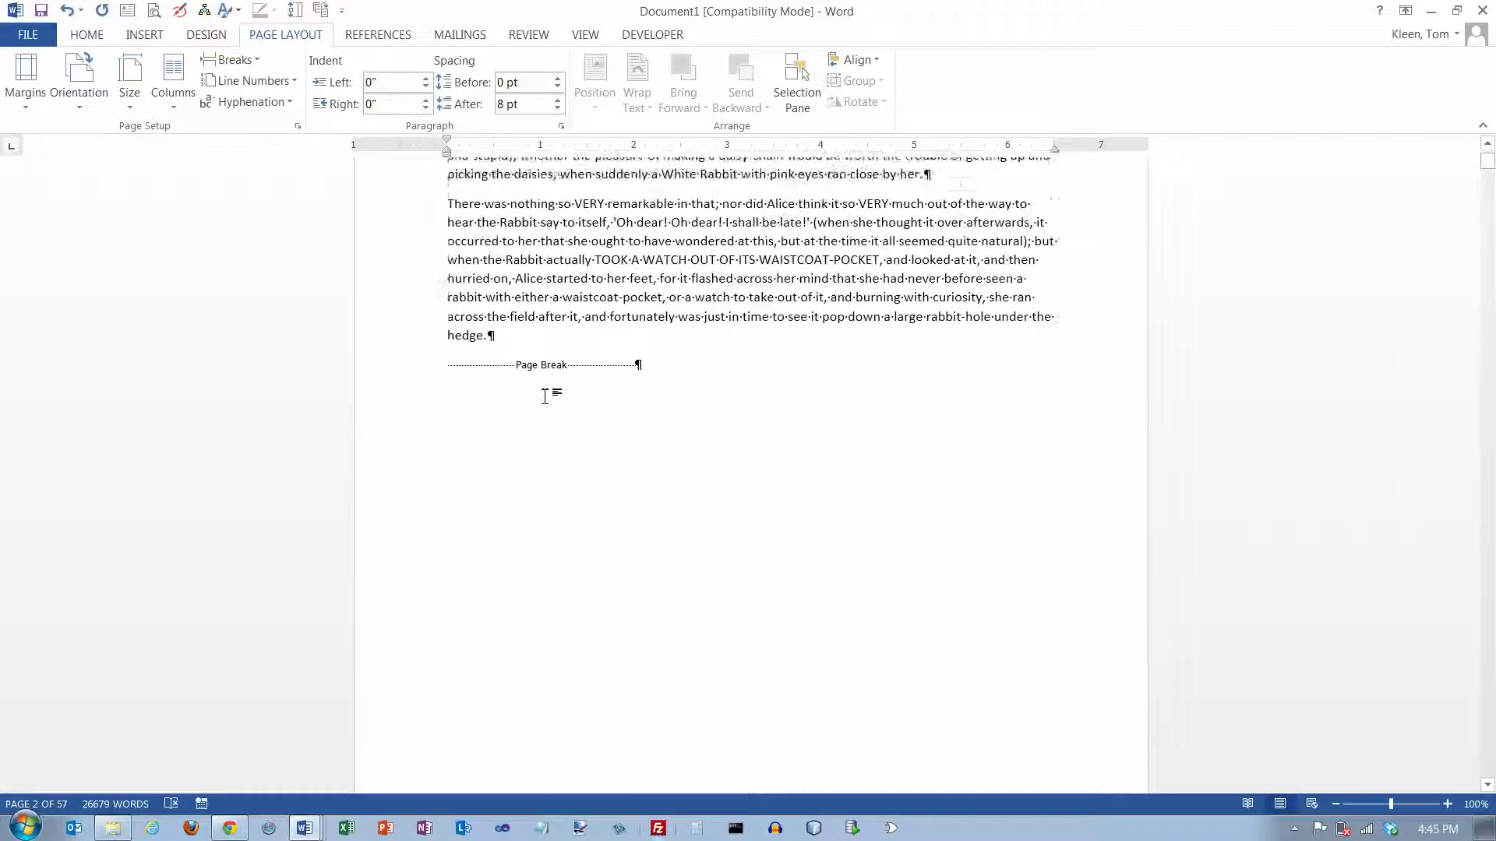
scroll(545, 394, down, 10)
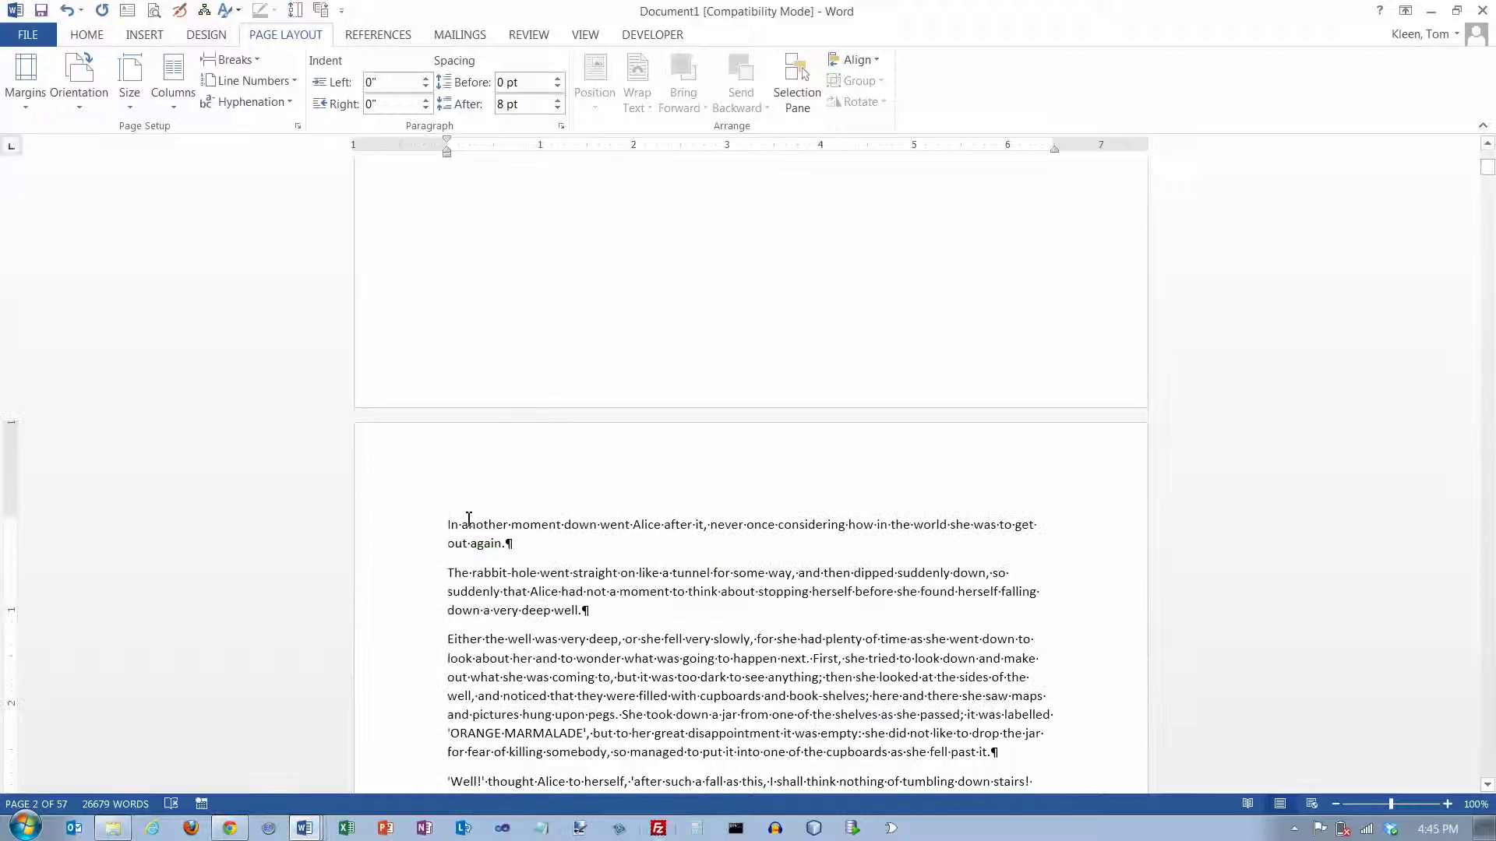
scroll(544, 460, up, 10)
scroll(671, 379, down, 6)
scroll(672, 380, up, 5)
scroll(671, 380, down, 5)
scroll(670, 378, up, 2)
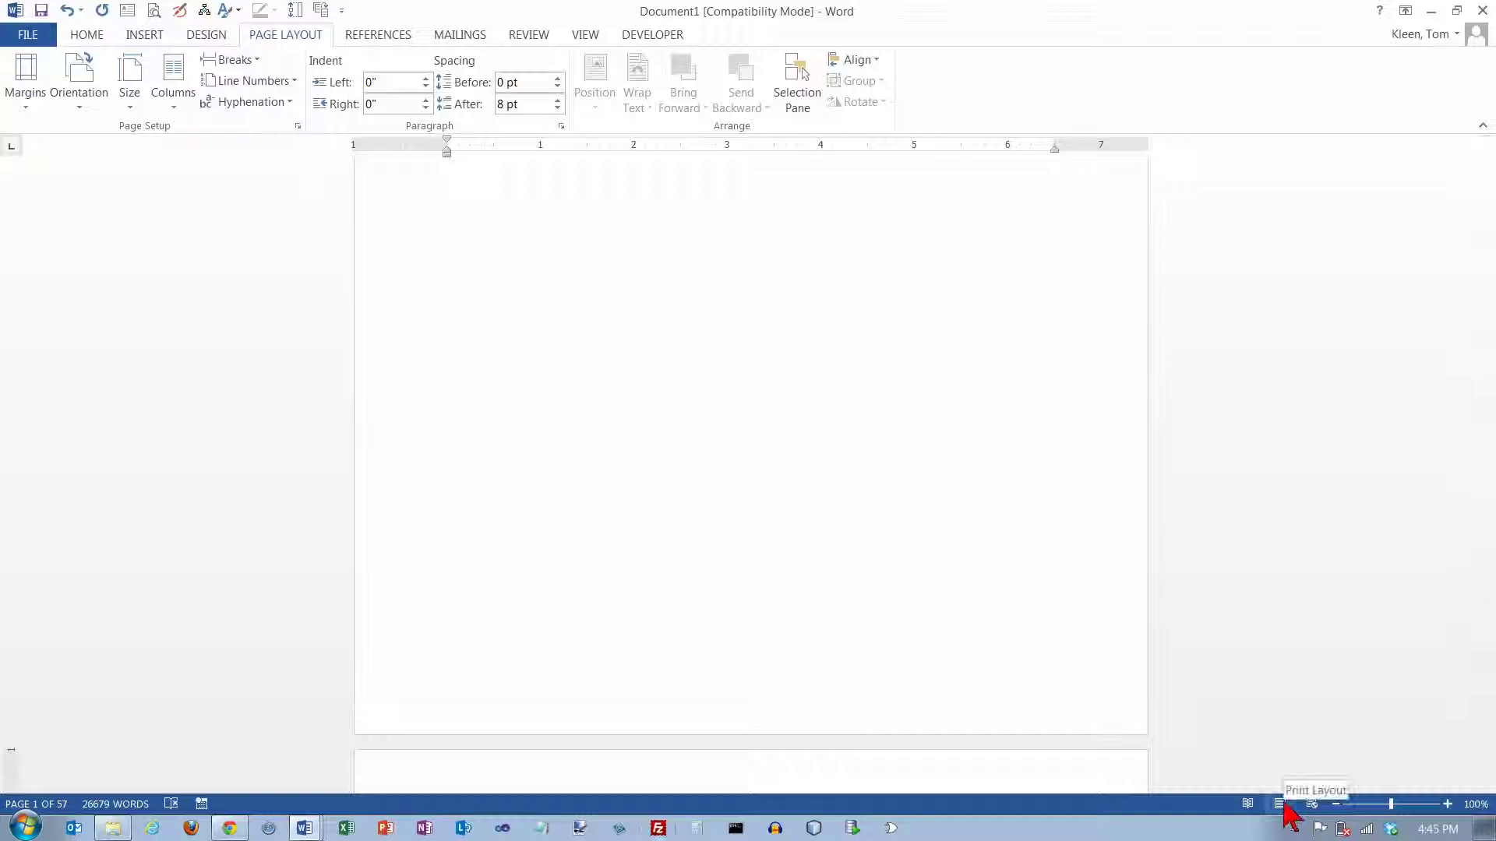
double_click(607, 742)
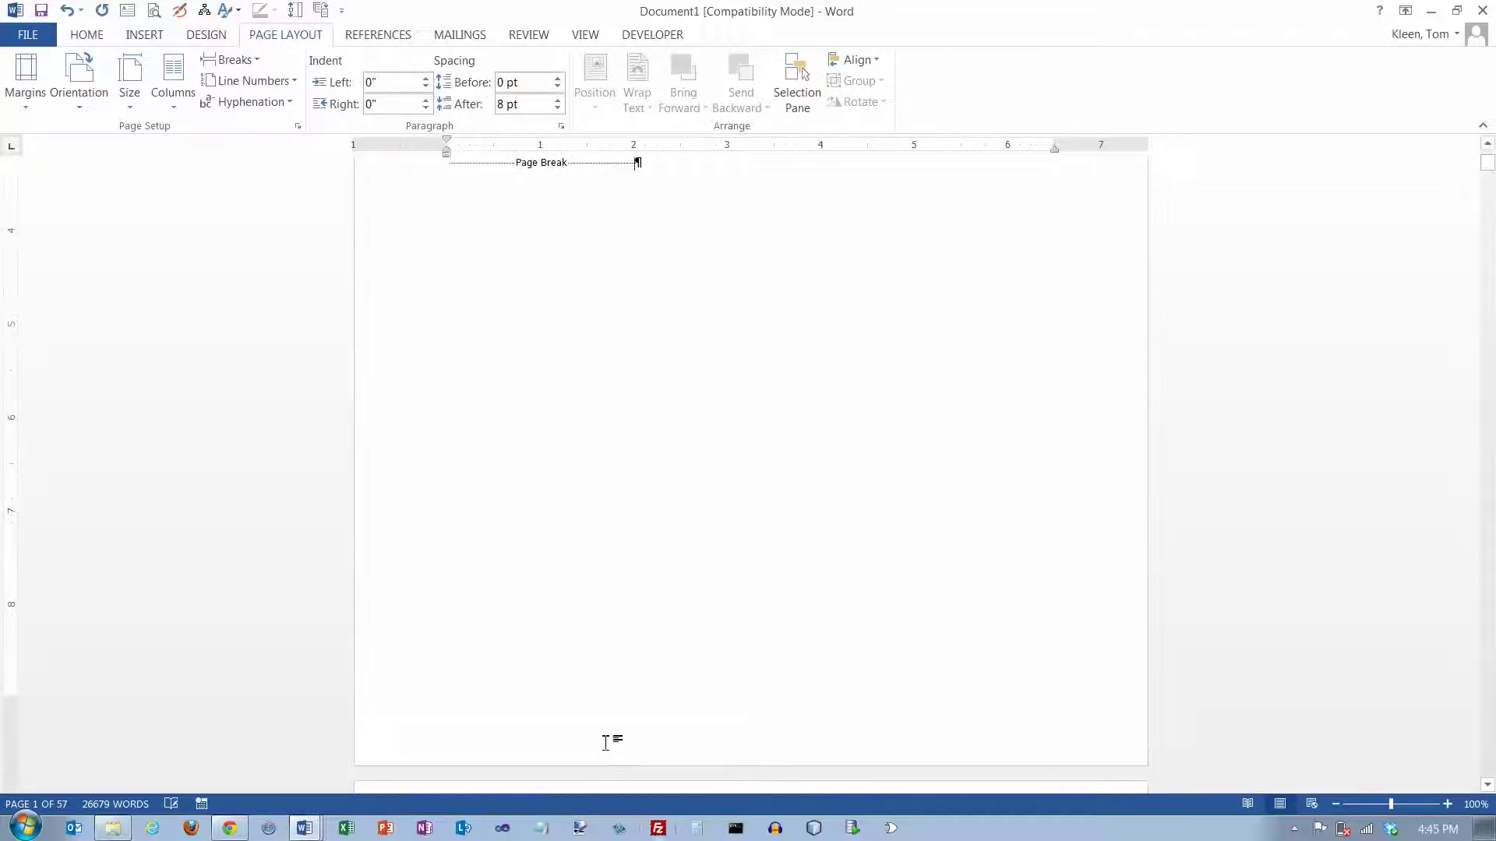
double_click(606, 740)
scroll(740, 612, up, 5)
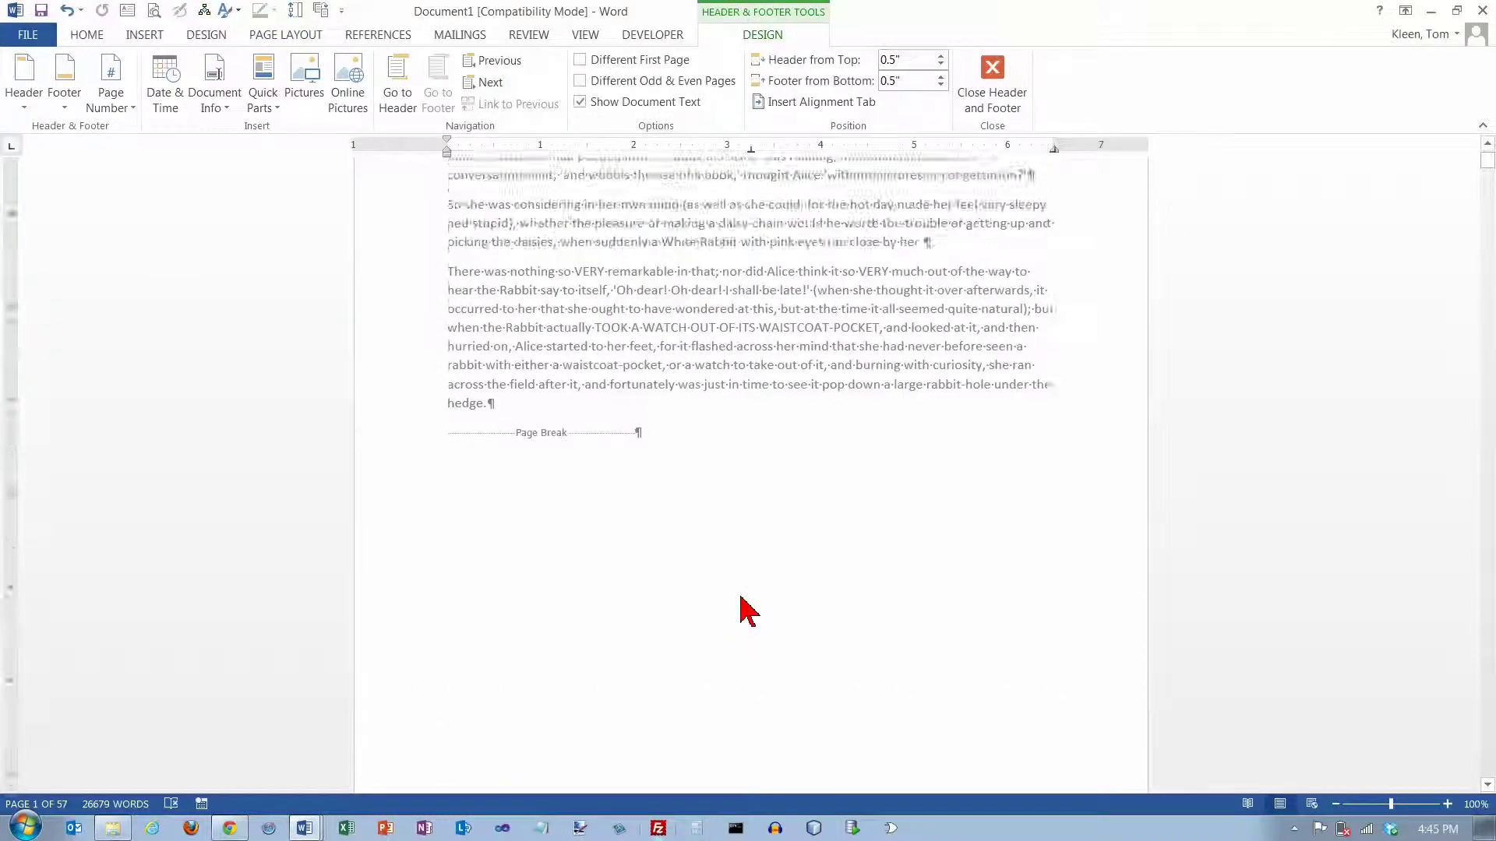
scroll(740, 611, down, 8)
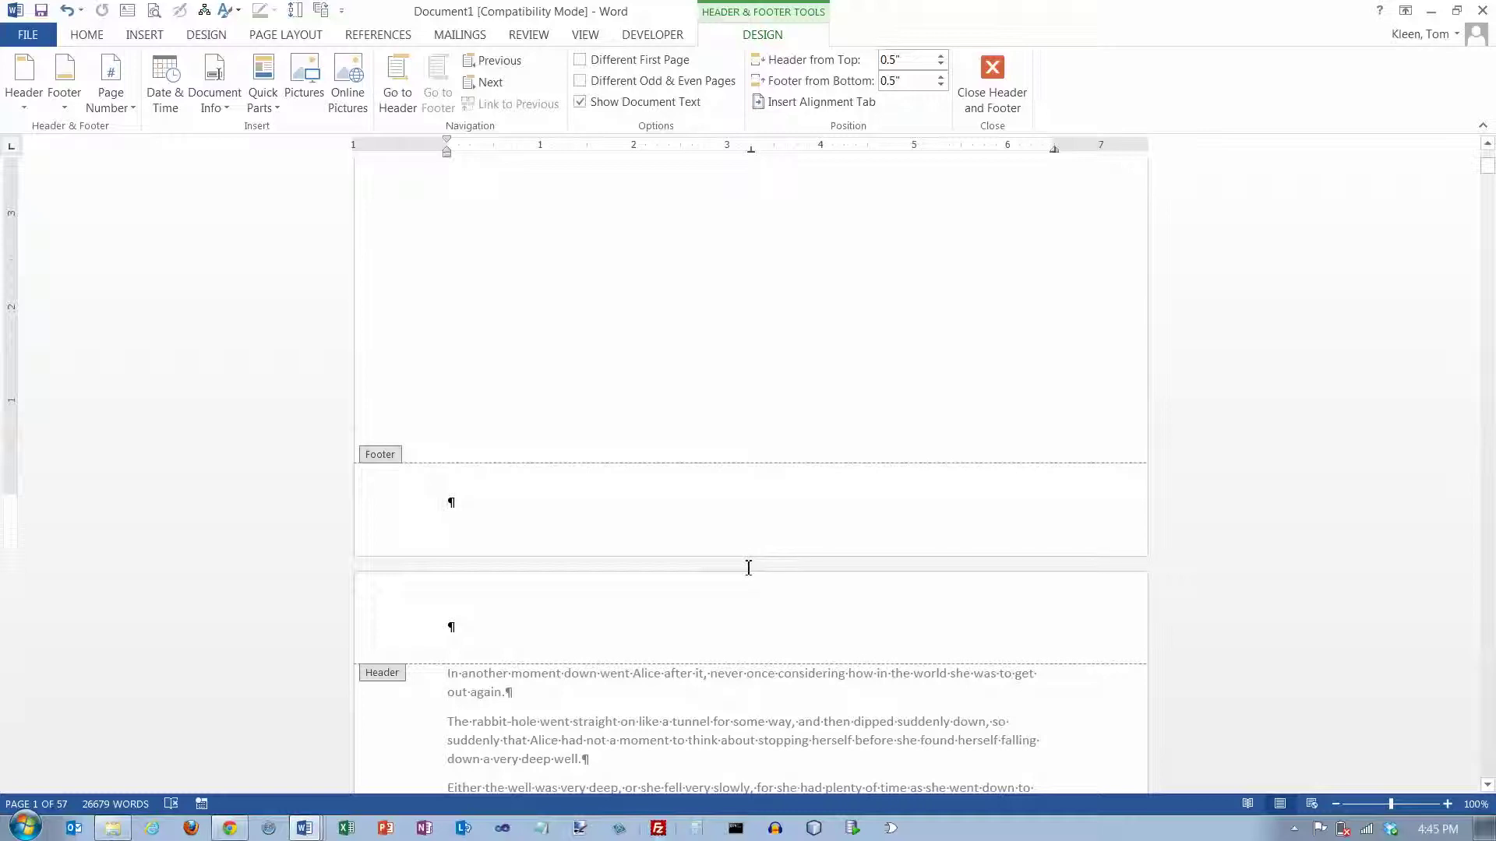
click(749, 568)
click(993, 72)
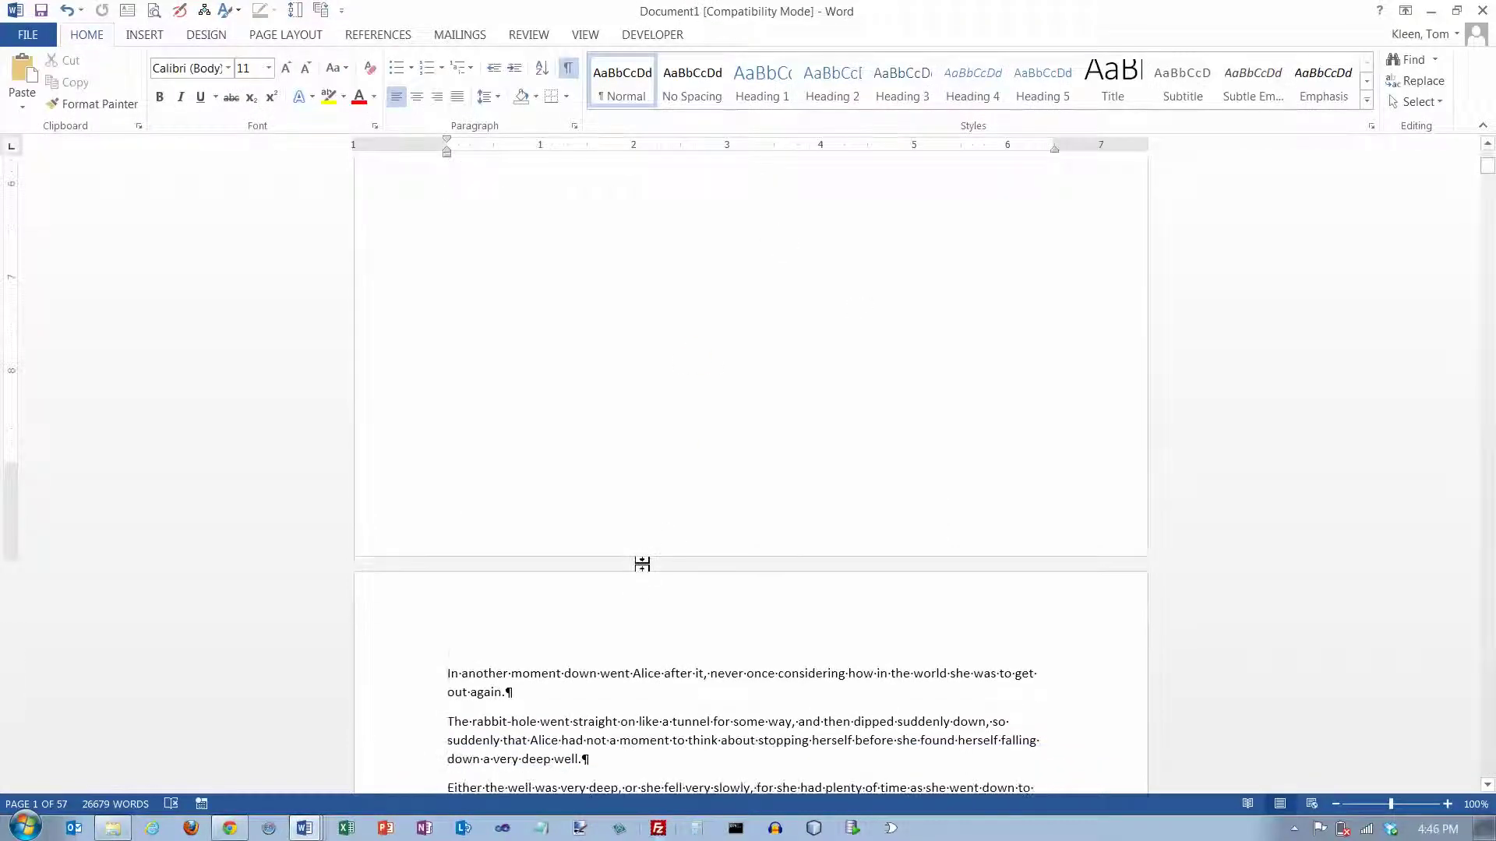
Hide the white space between pages and look over the page boundaries on the first few pages
double_click(642, 564)
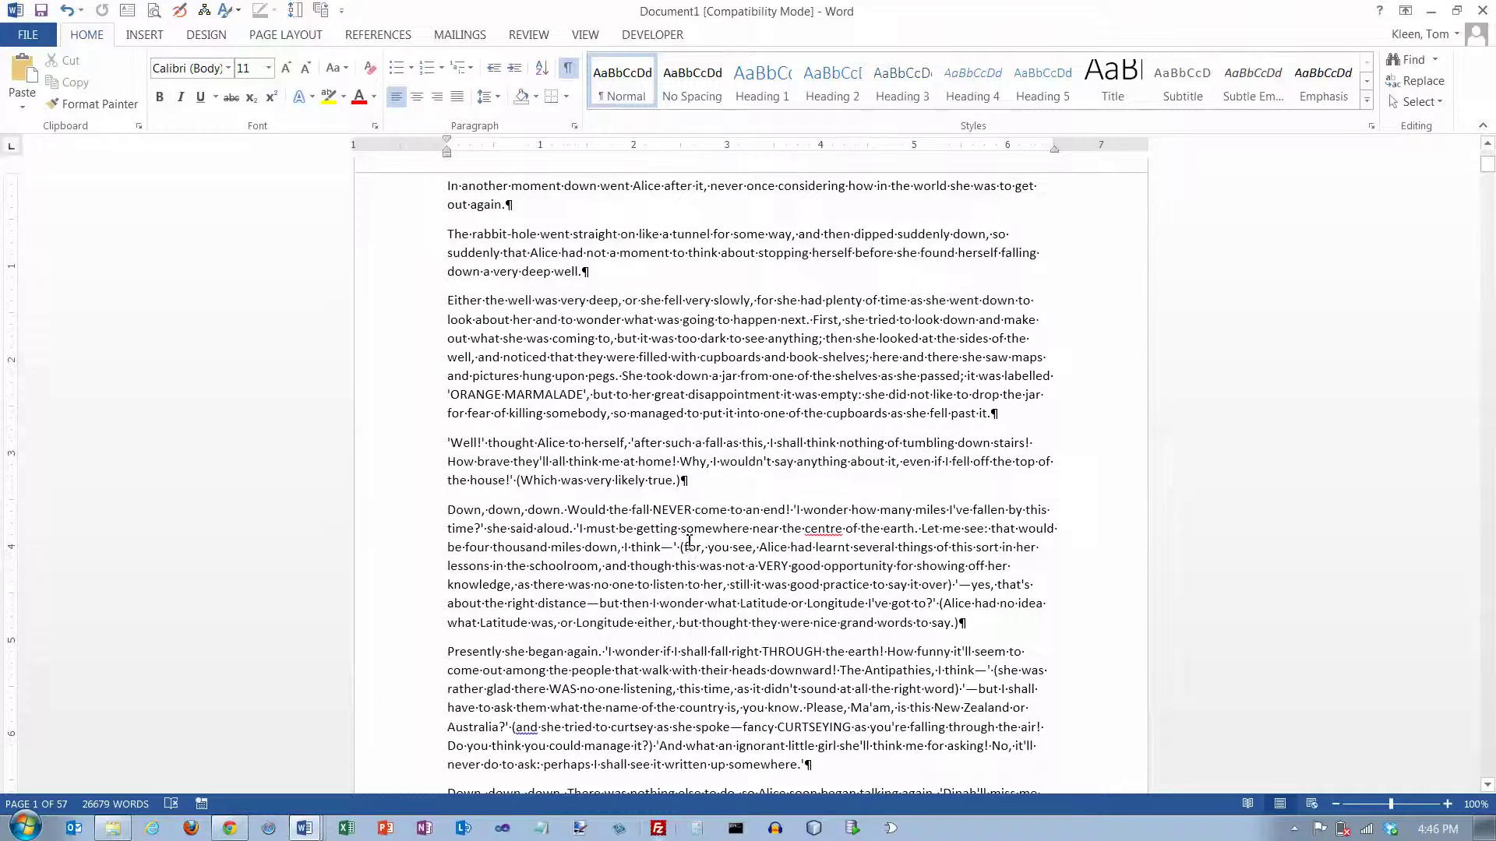
scroll(689, 541, down, 3)
scroll(689, 541, down, 6)
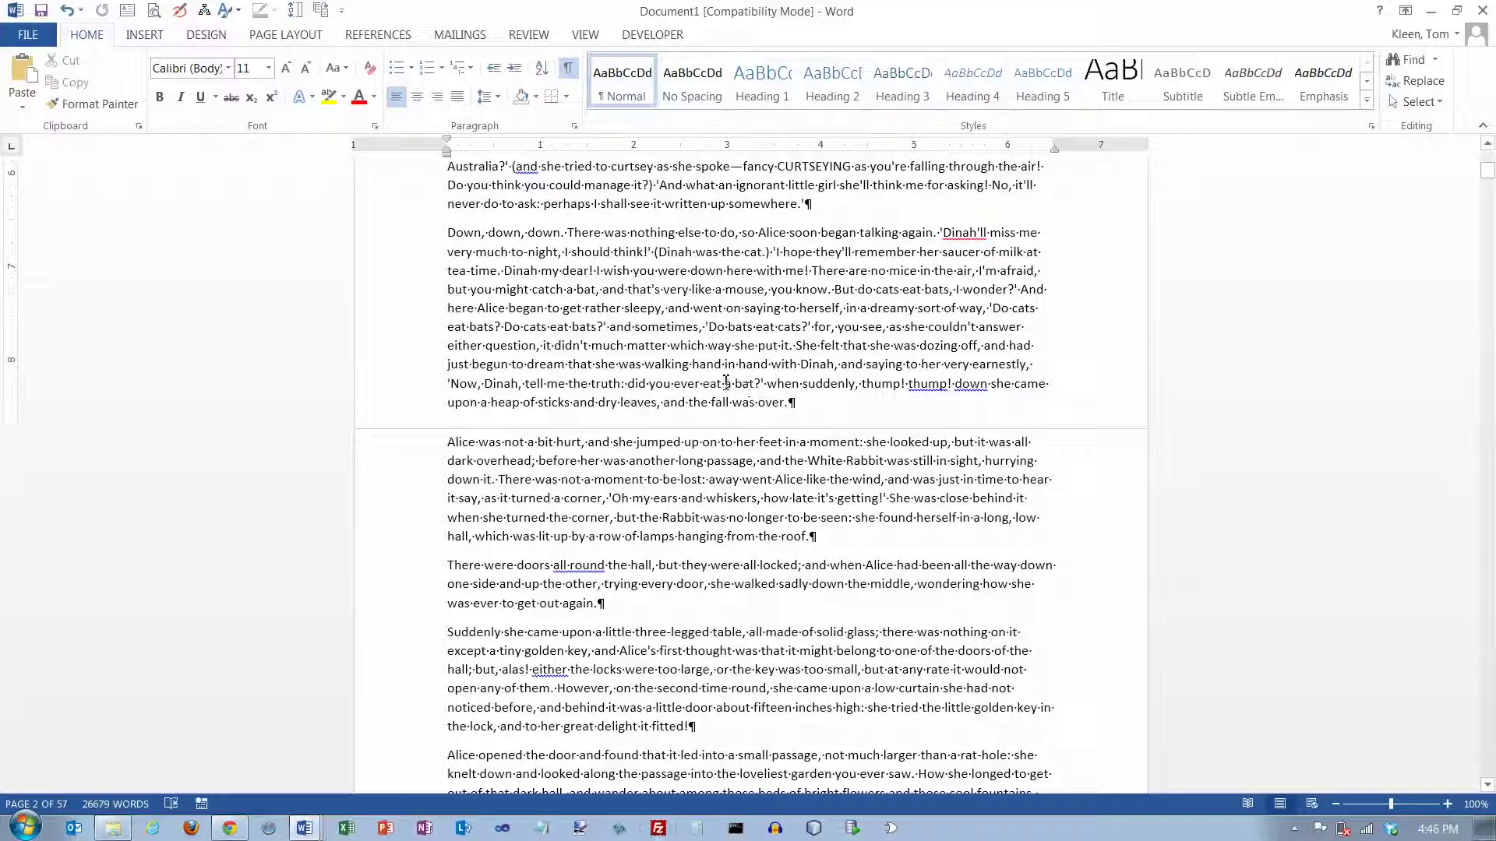
scroll(732, 402, up, 15)
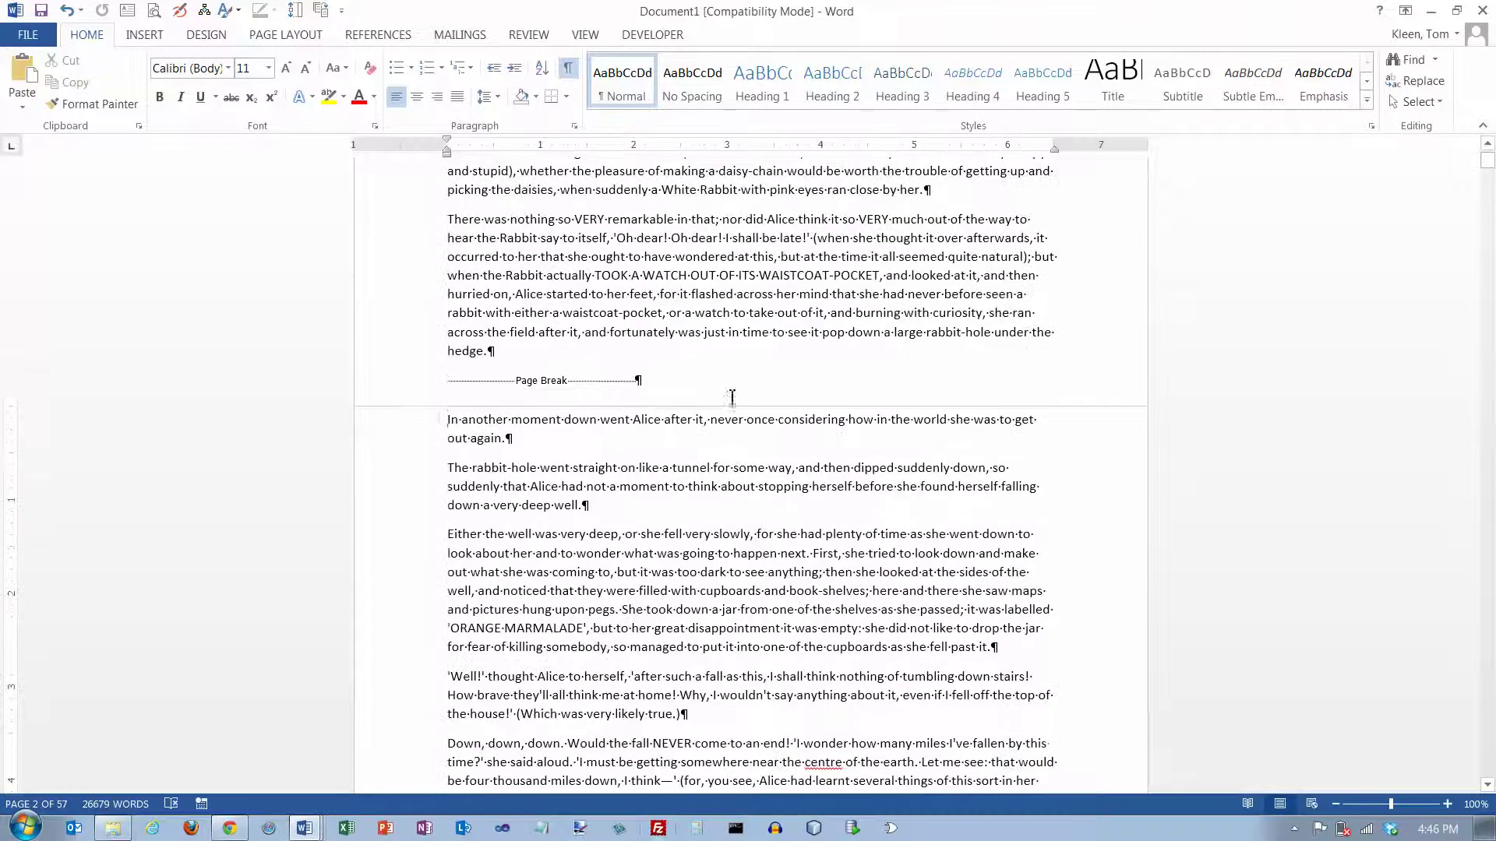
scroll(642, 380, up, 2)
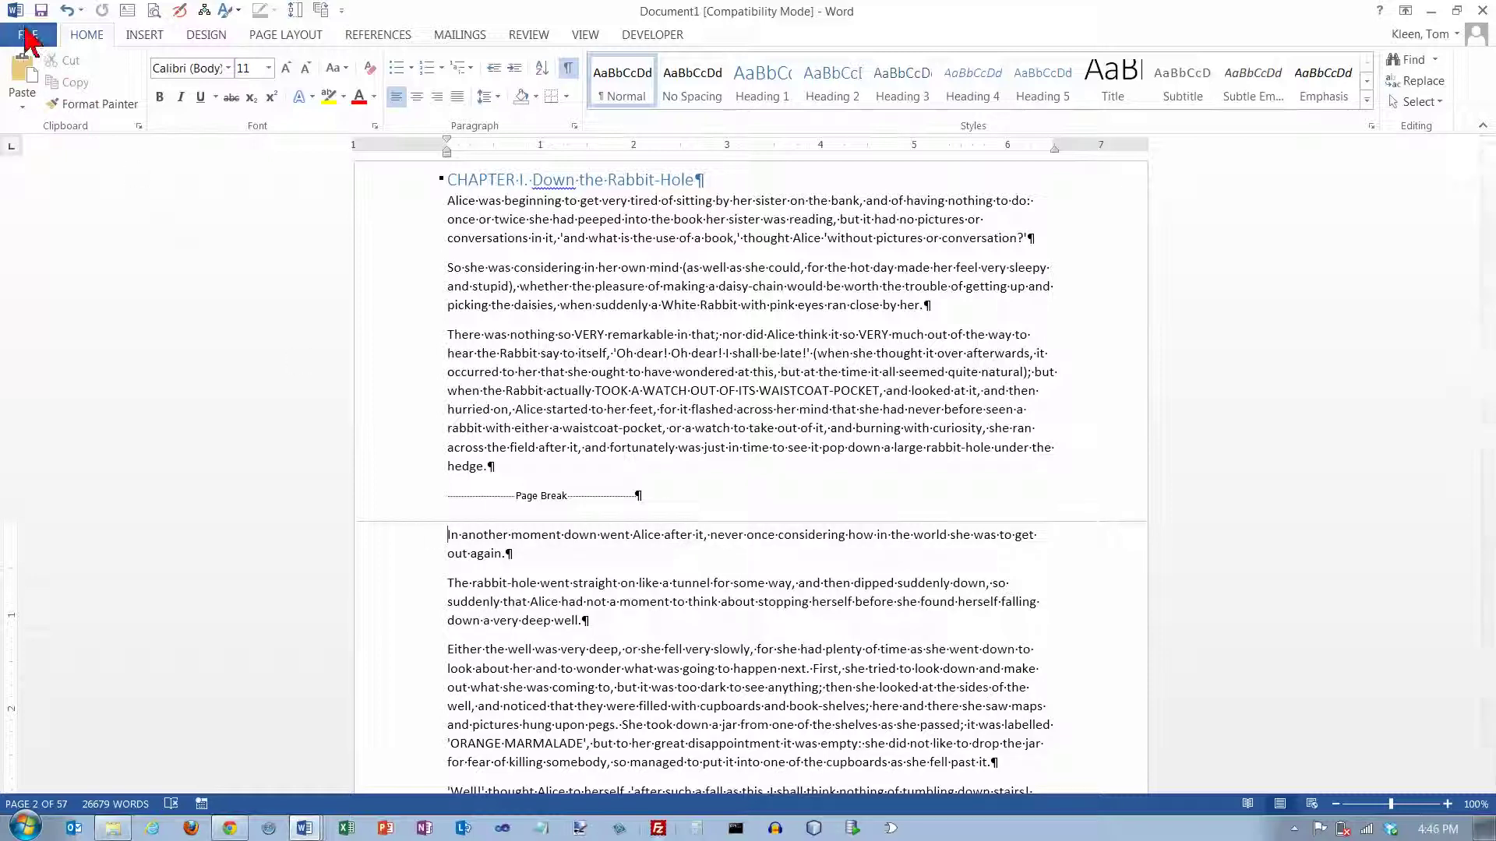
Check the first page's layout in the print preview and return to the document
key(alt+f)
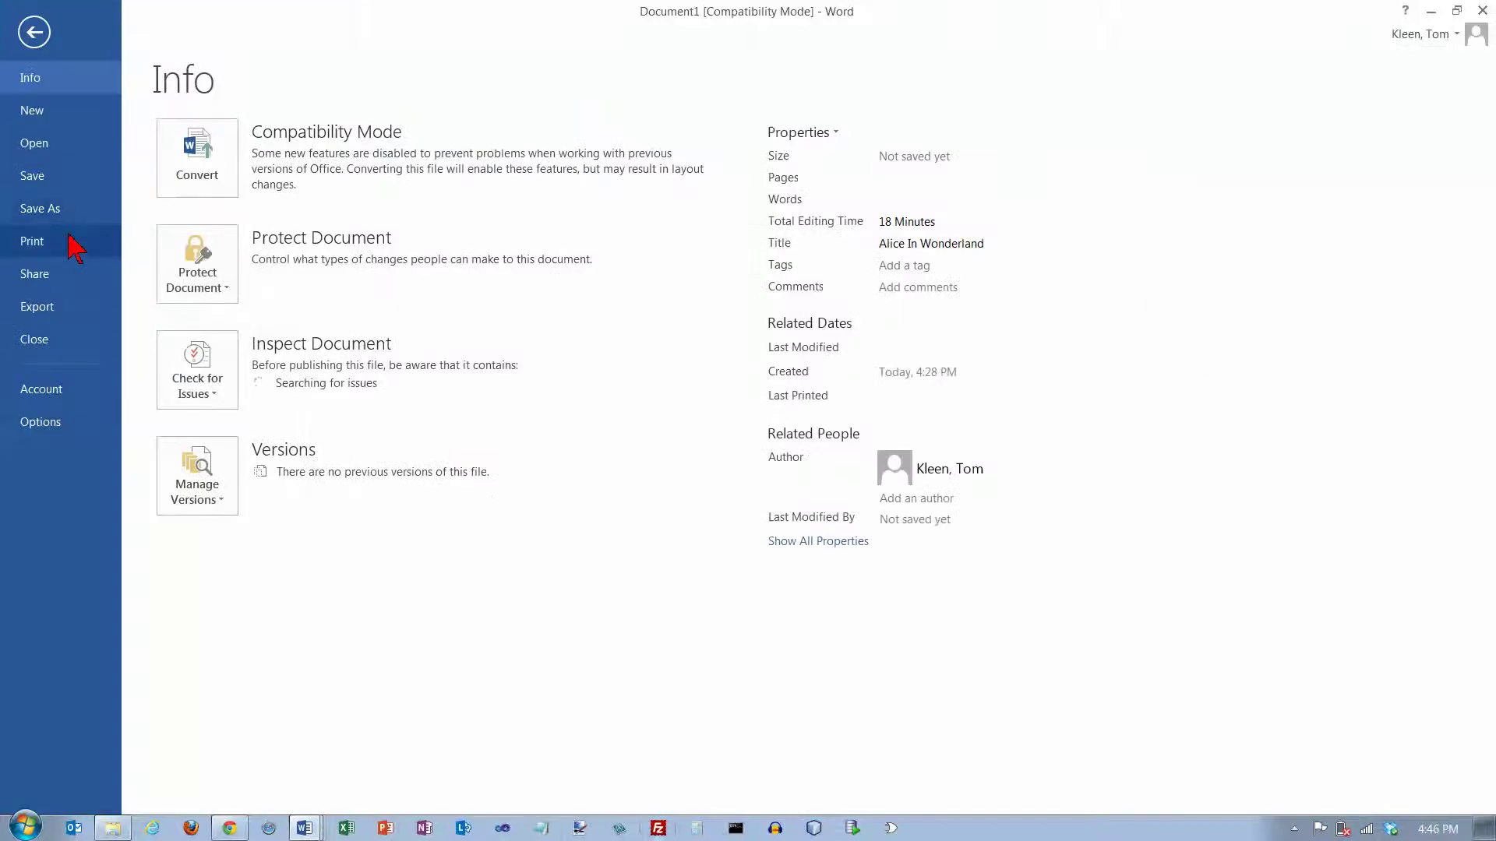
click(74, 242)
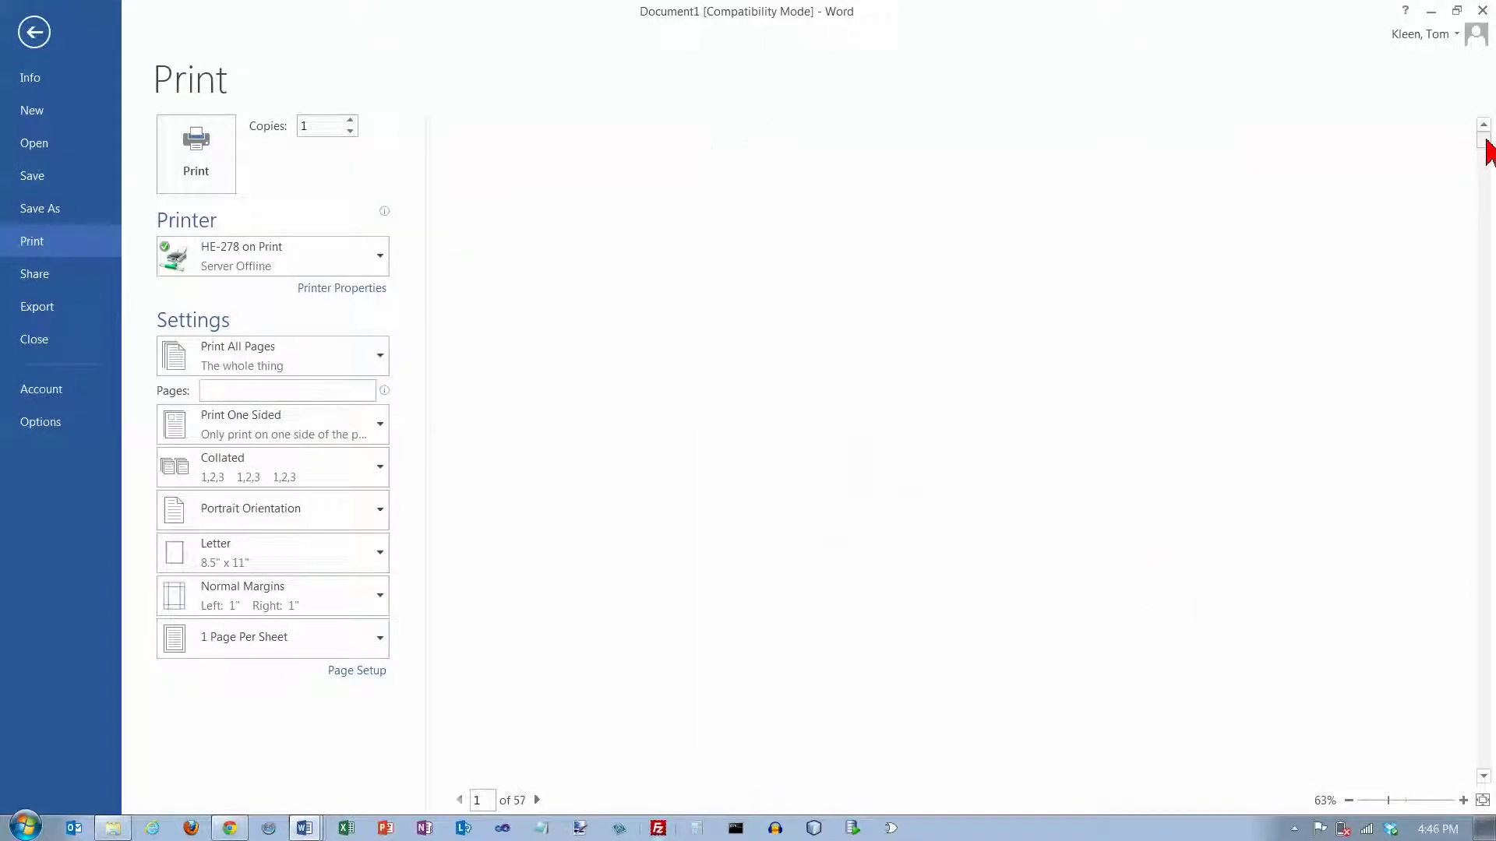
click(1484, 144)
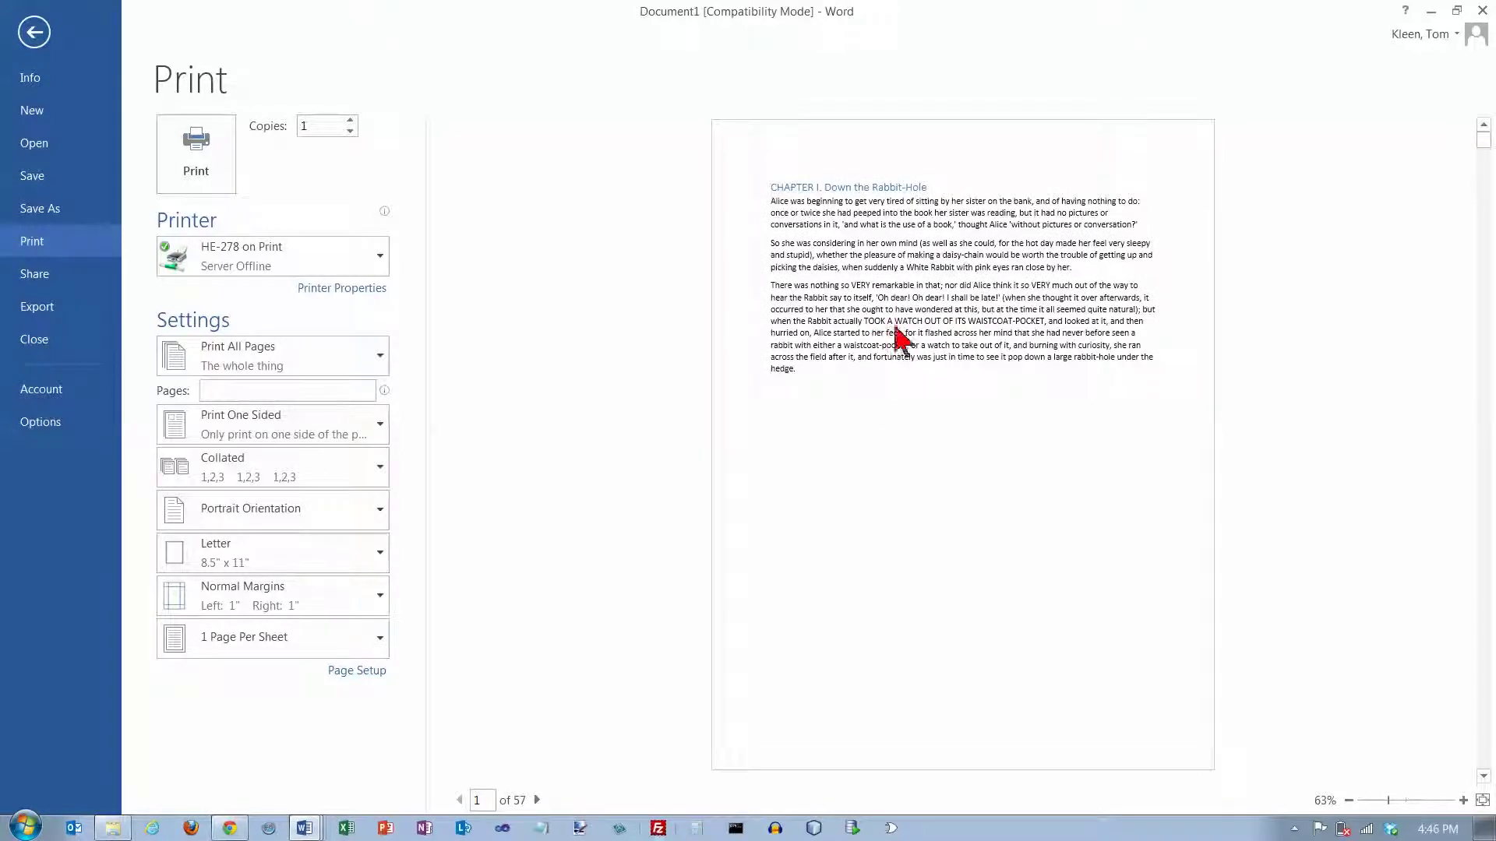
click(35, 32)
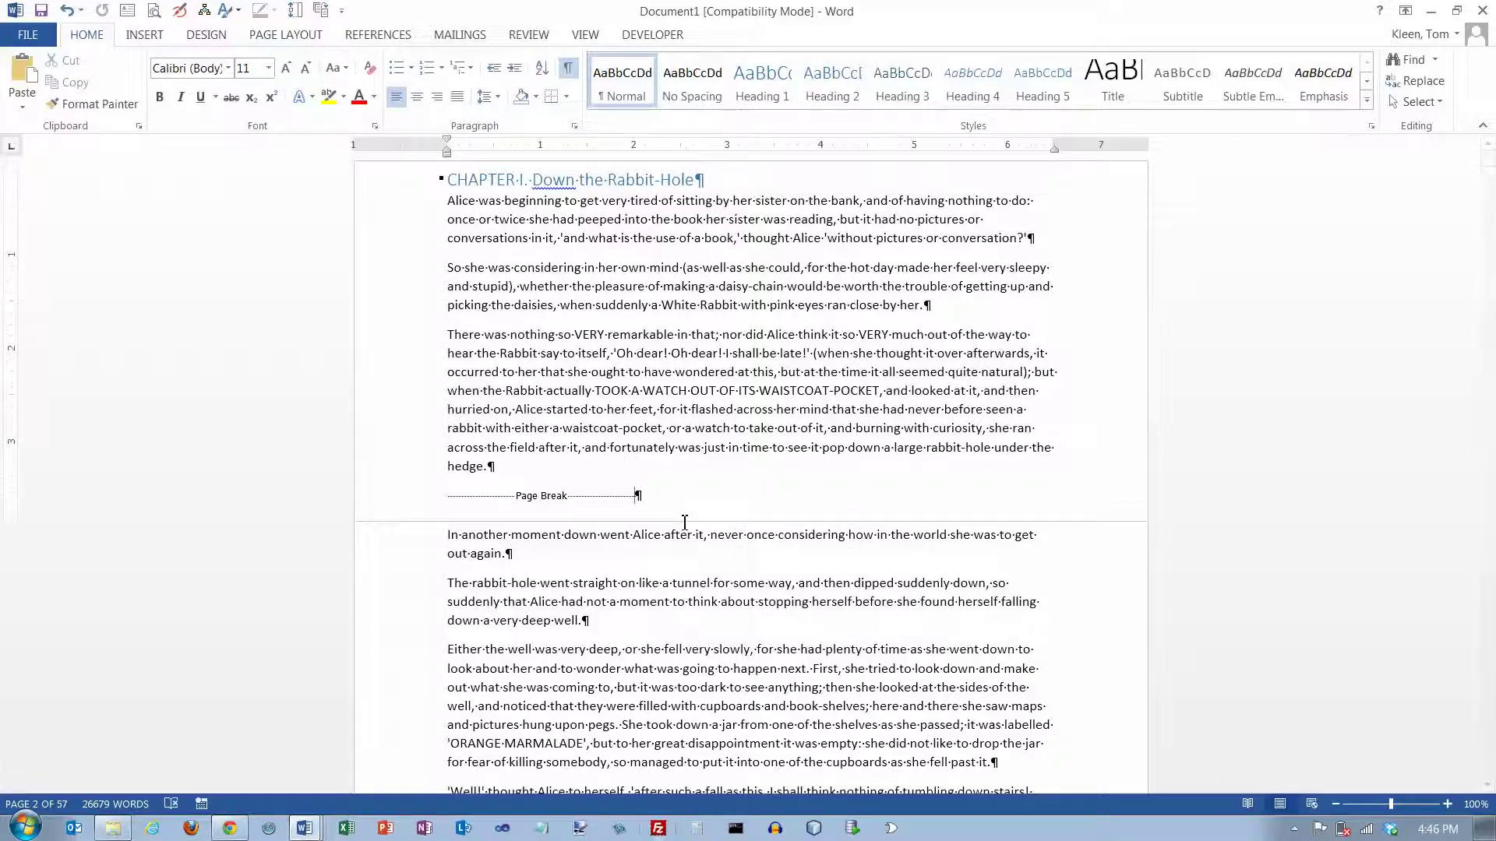
Show the white space between pages again at the boundary below the page break and review the first page
double_click(682, 521)
scroll(706, 593, down, 4)
scroll(706, 594, down, 5)
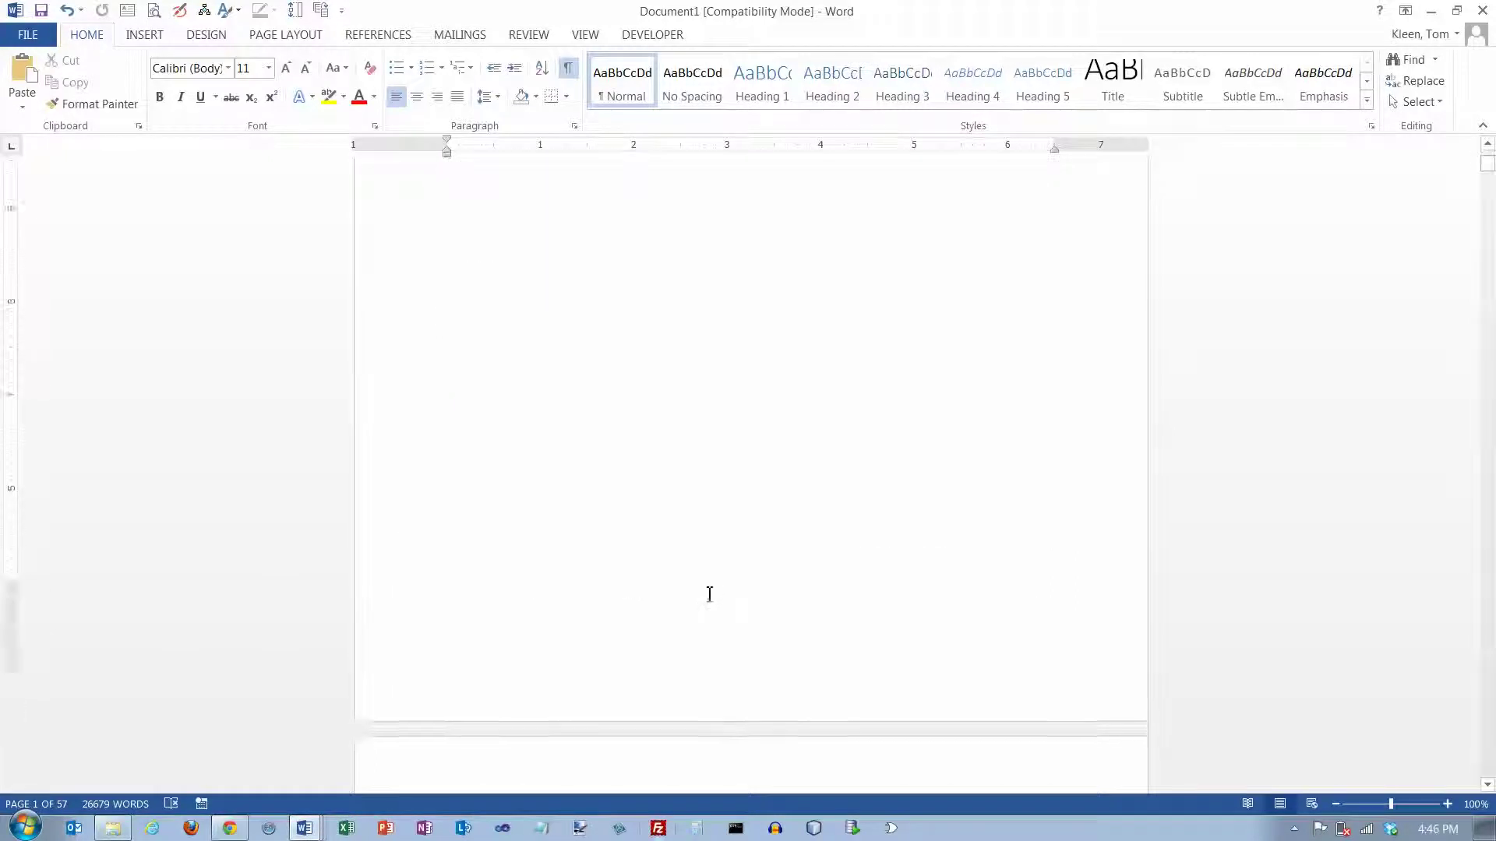
scroll(707, 594, up, 6)
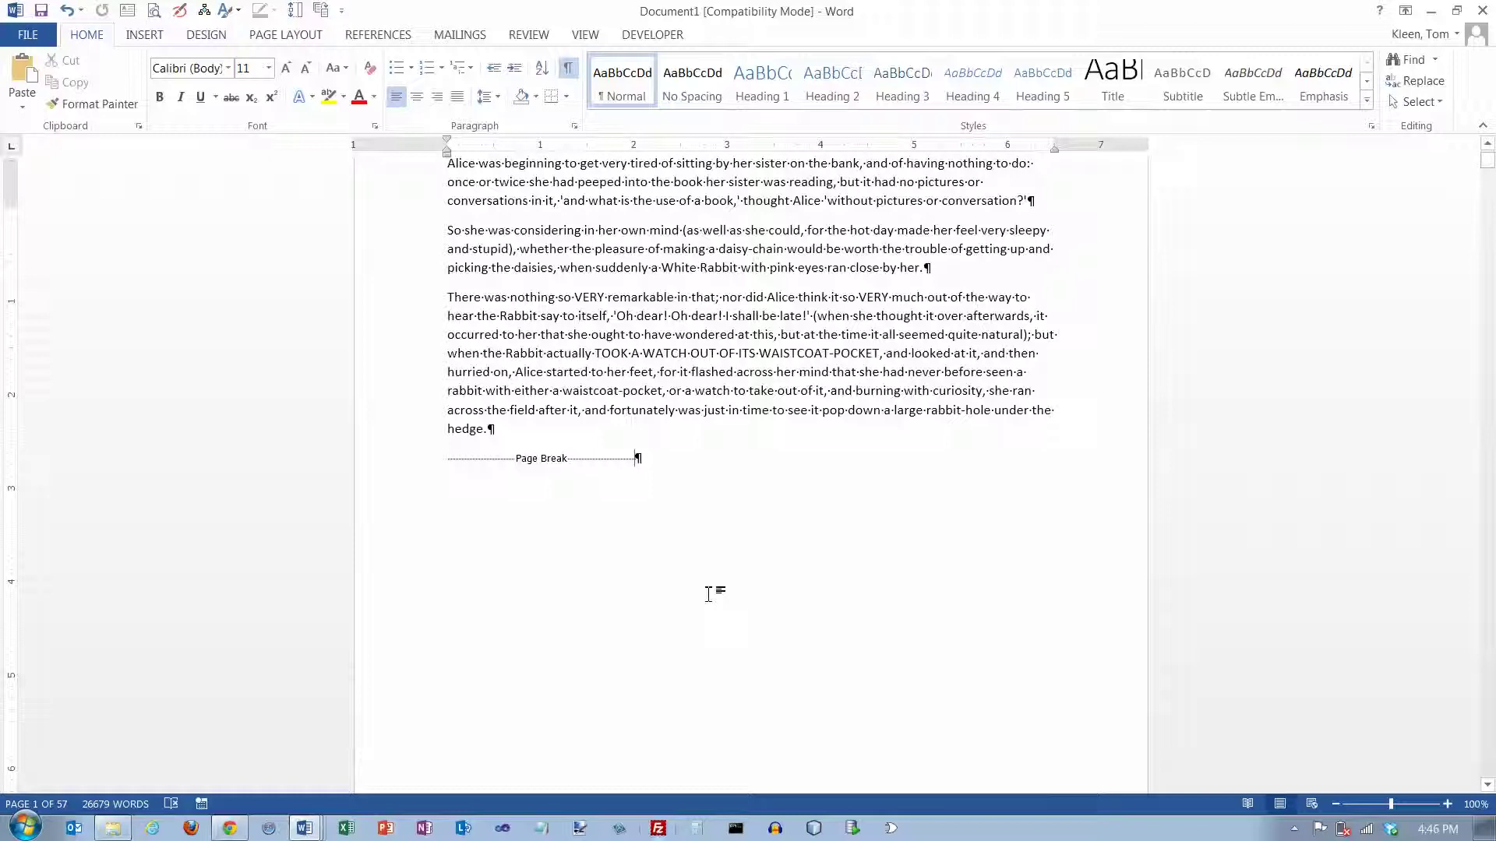